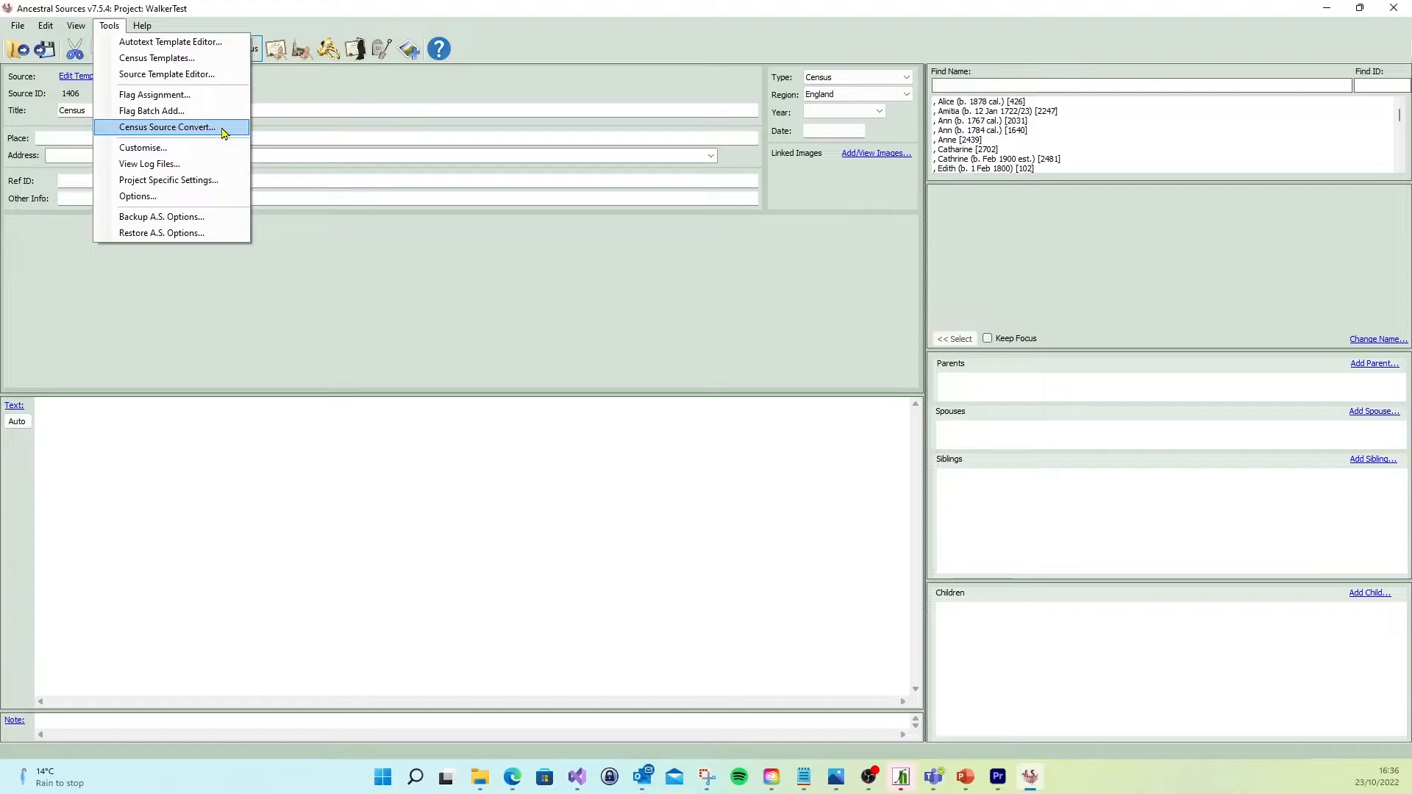
Review the program options for general settings and source text, including the rich text and autotext settings.
click(208, 196)
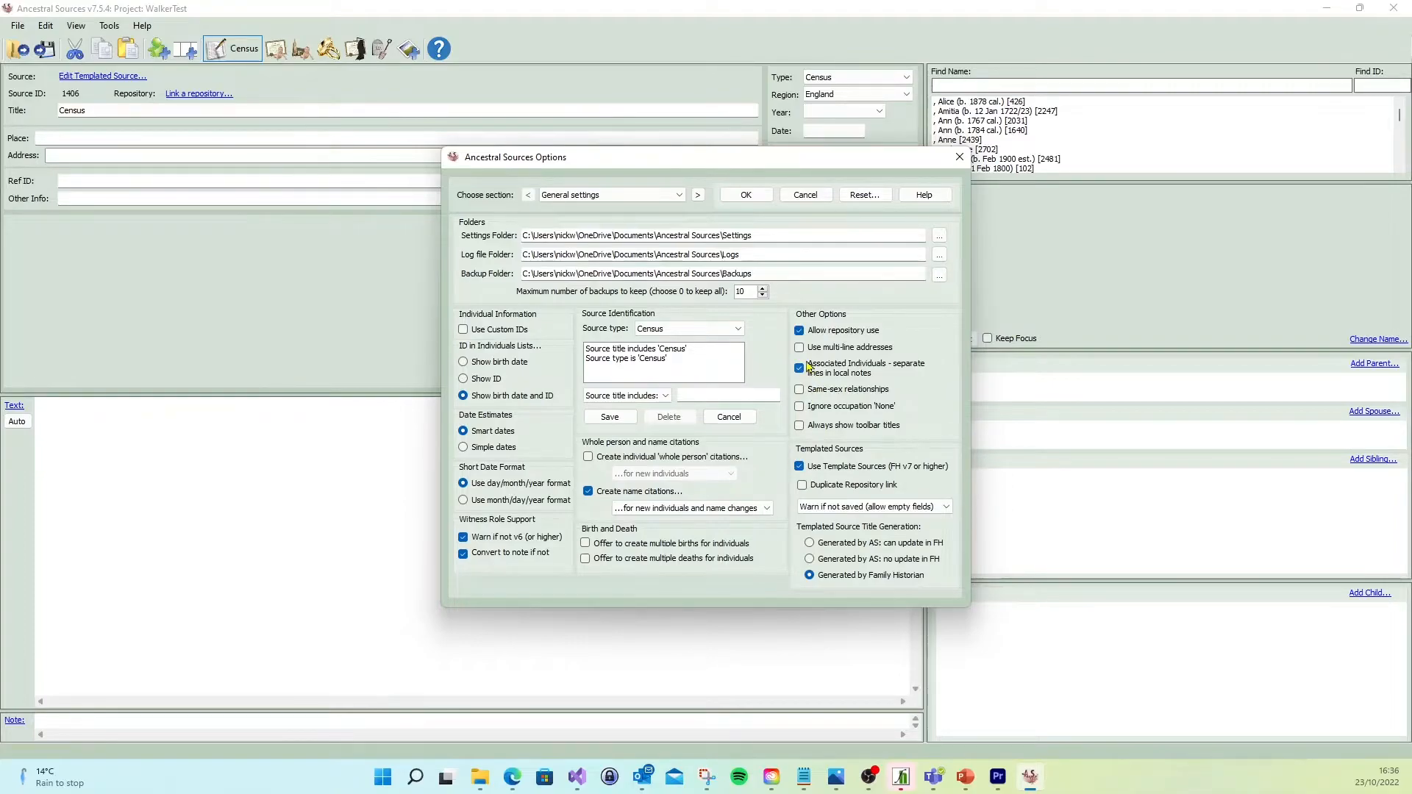
click(698, 195)
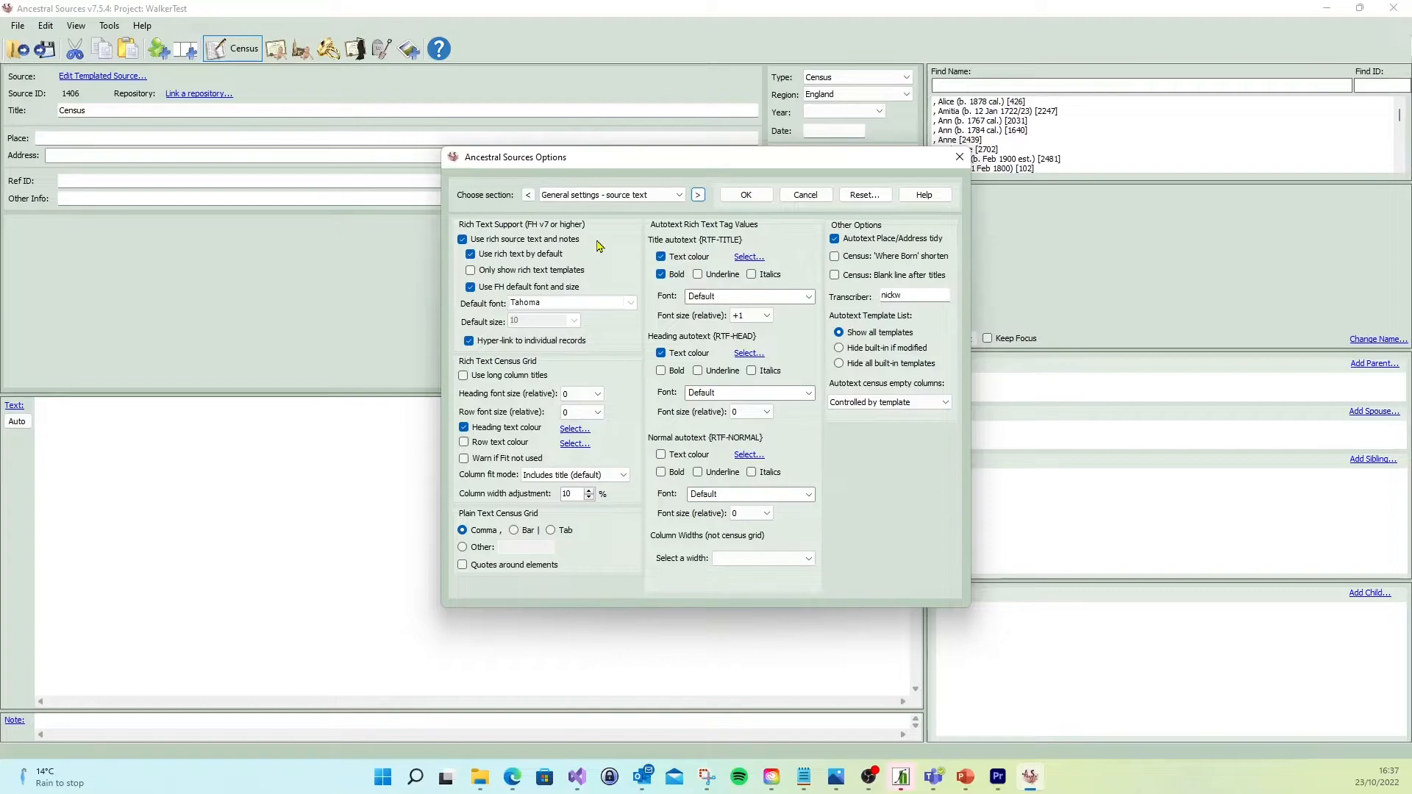
click(746, 194)
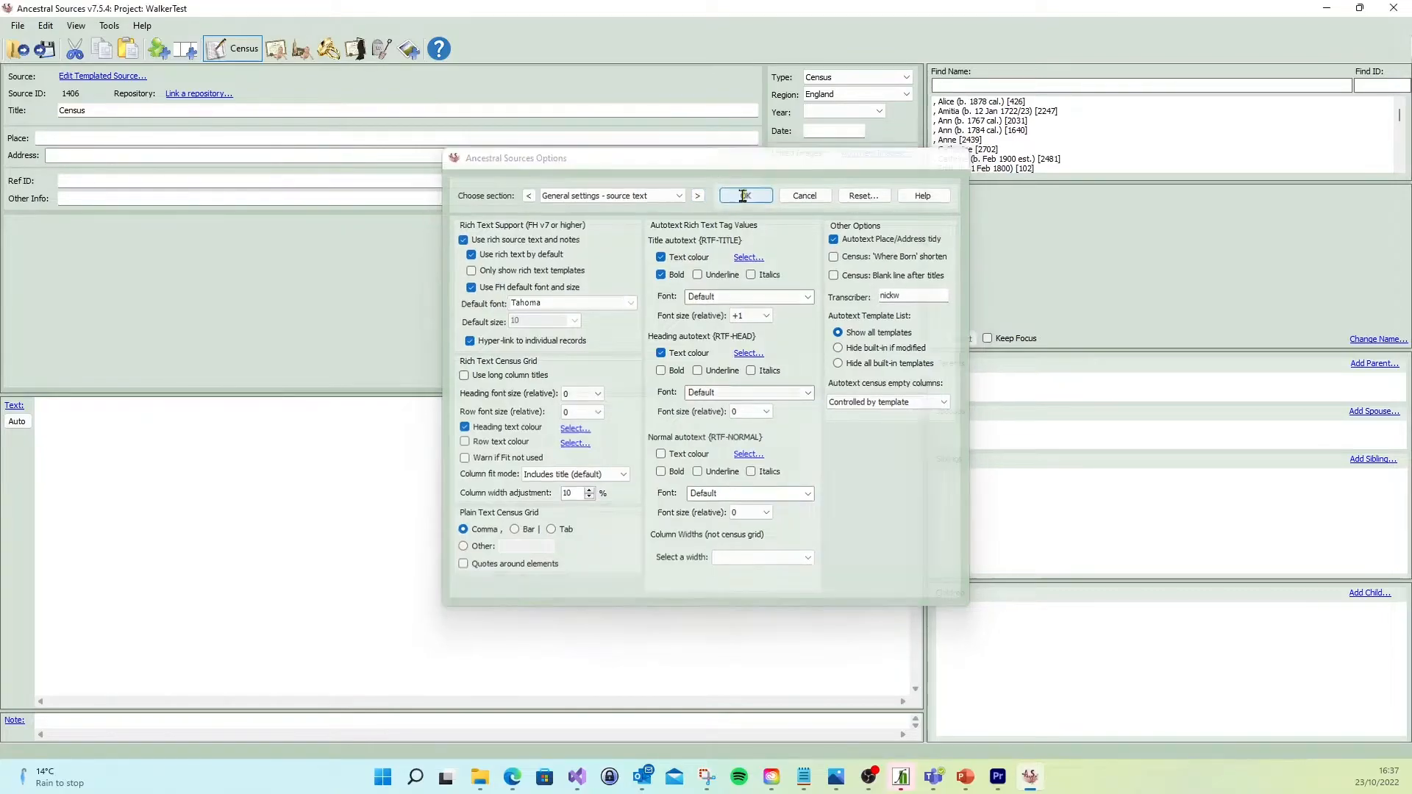
Start the Census Source Convert tool and look over the census sources available for conversion.
click(111, 27)
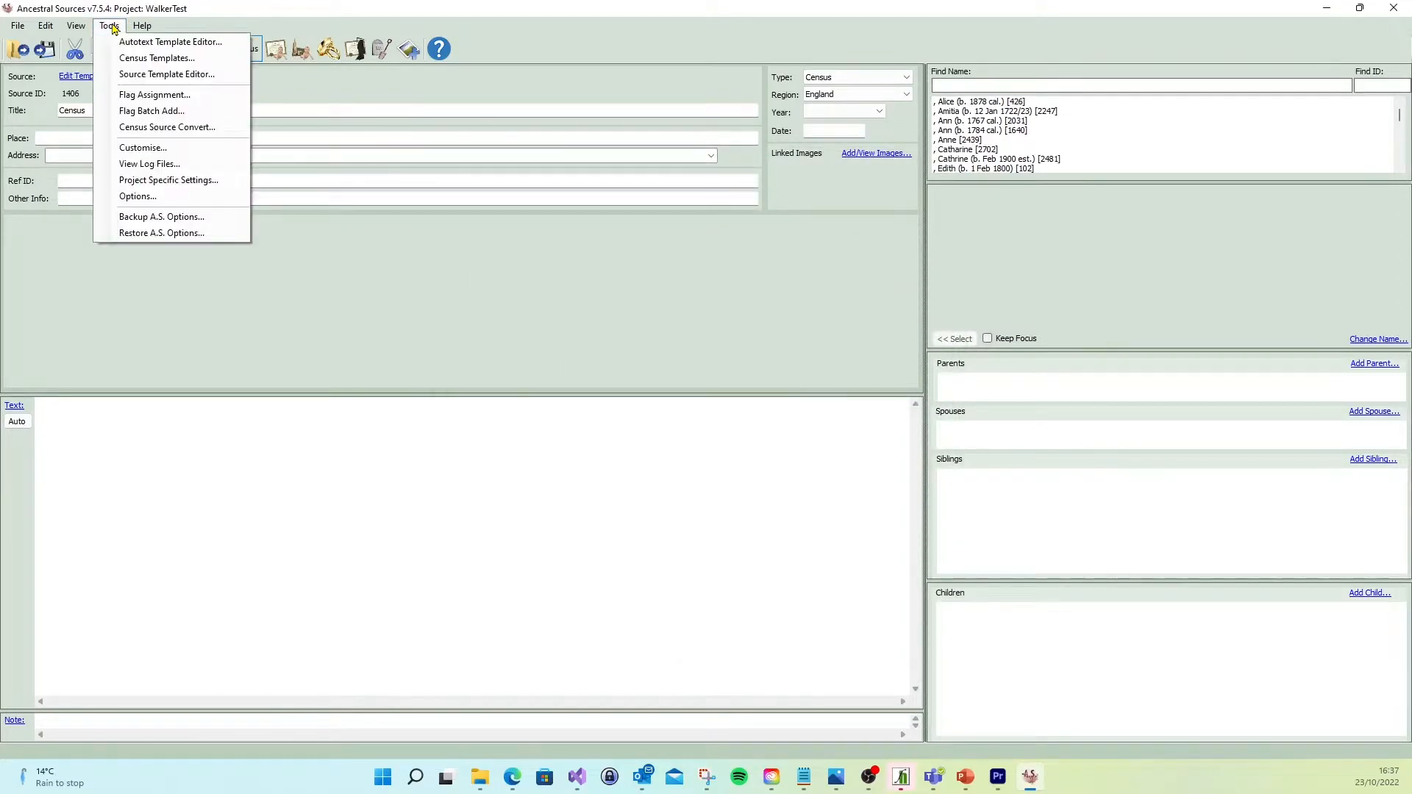
click(224, 132)
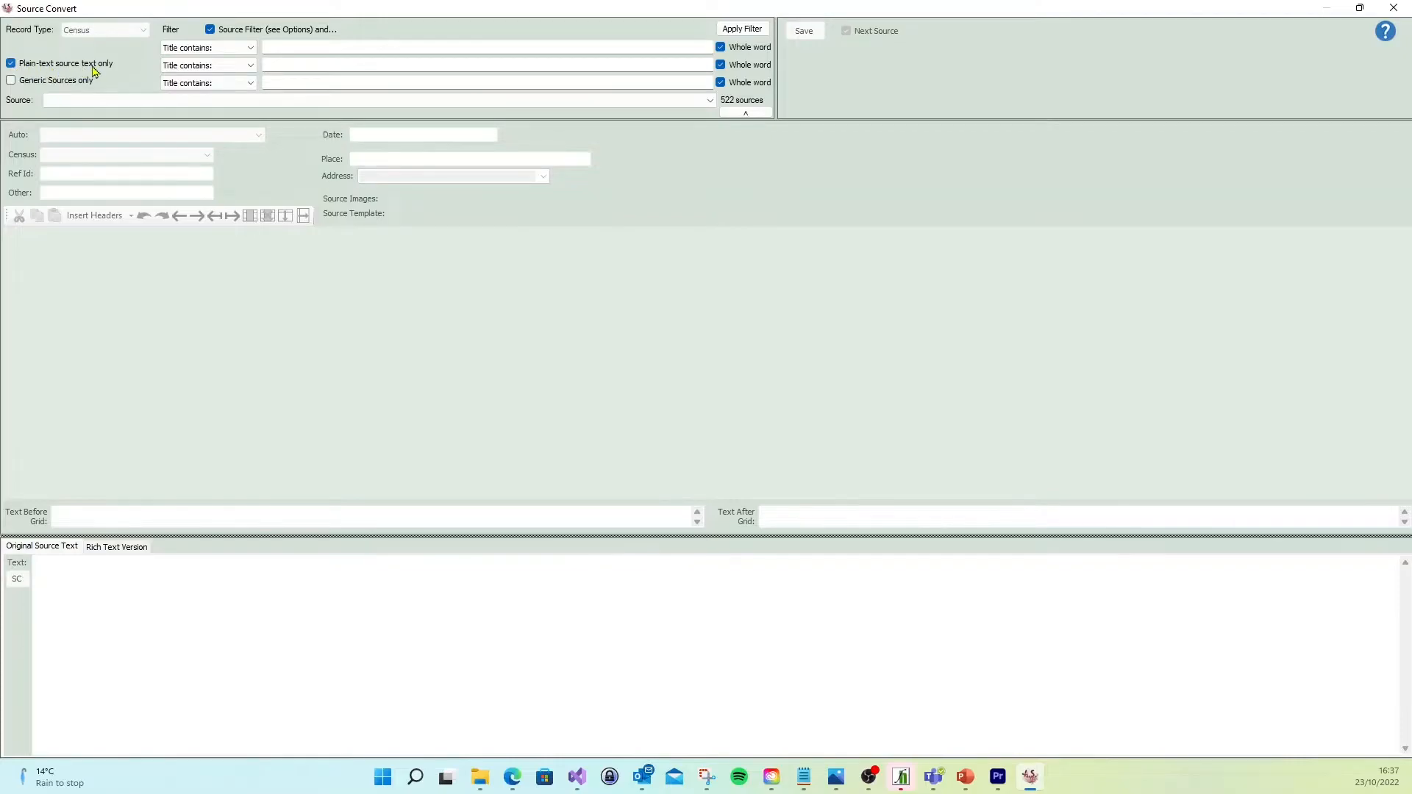
click(315, 105)
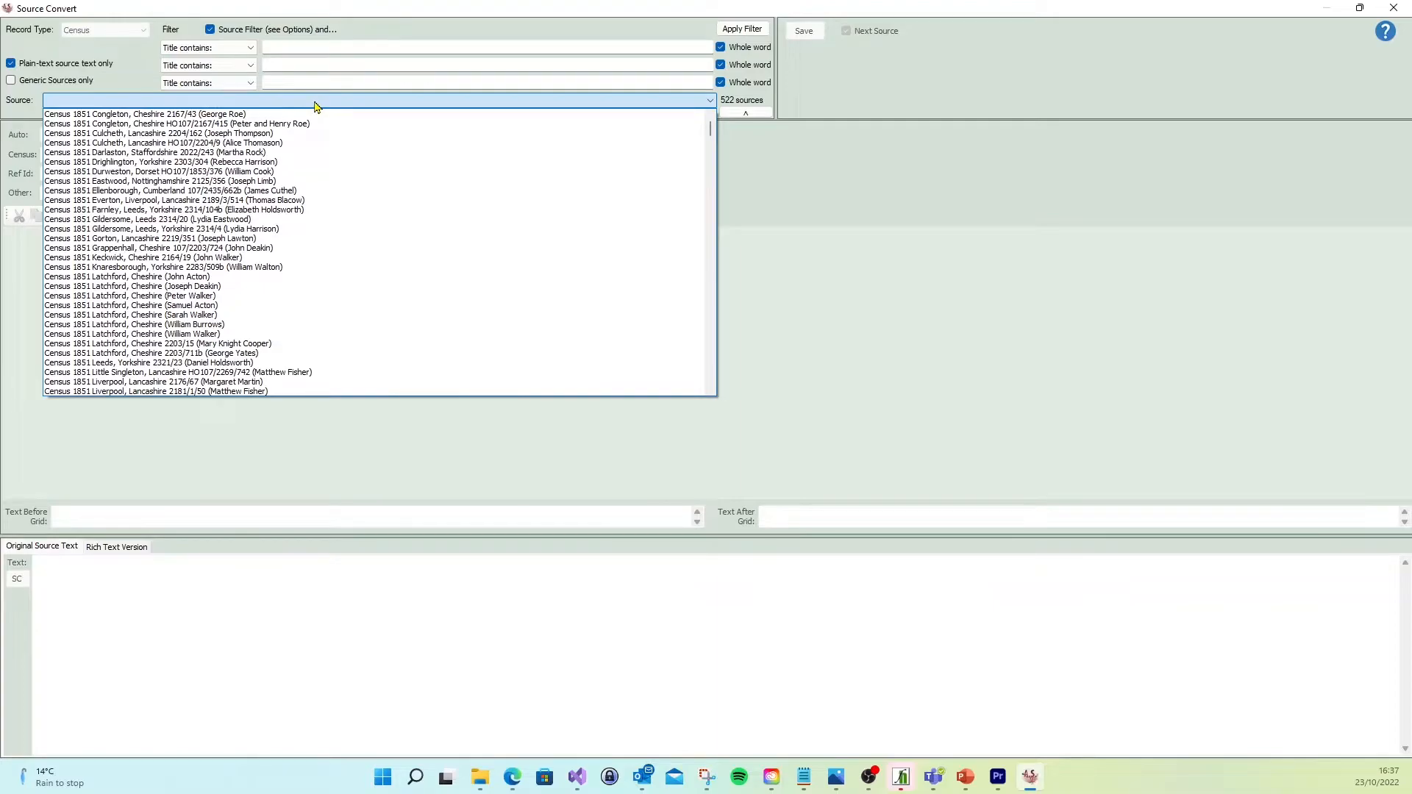
click(316, 103)
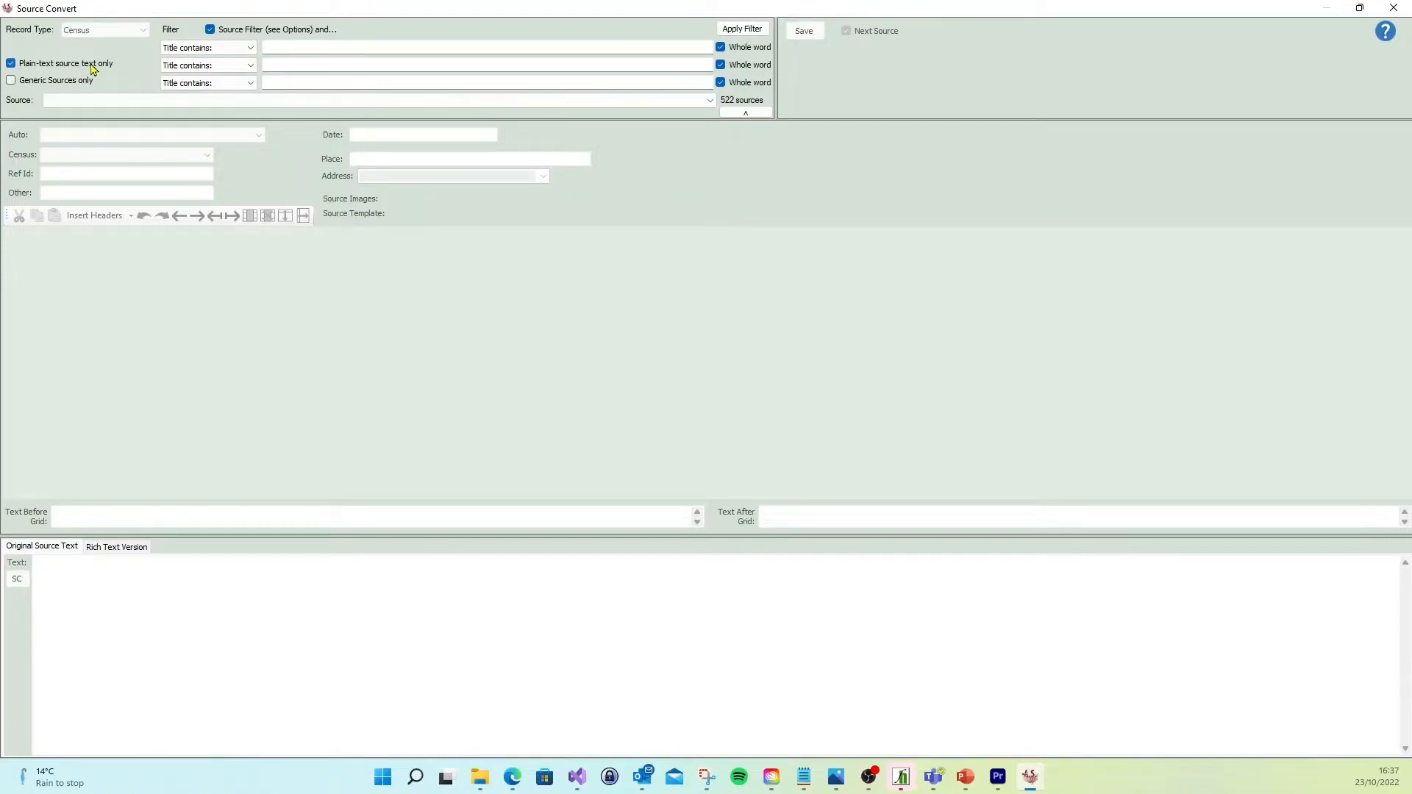
click(363, 46)
text(1851)
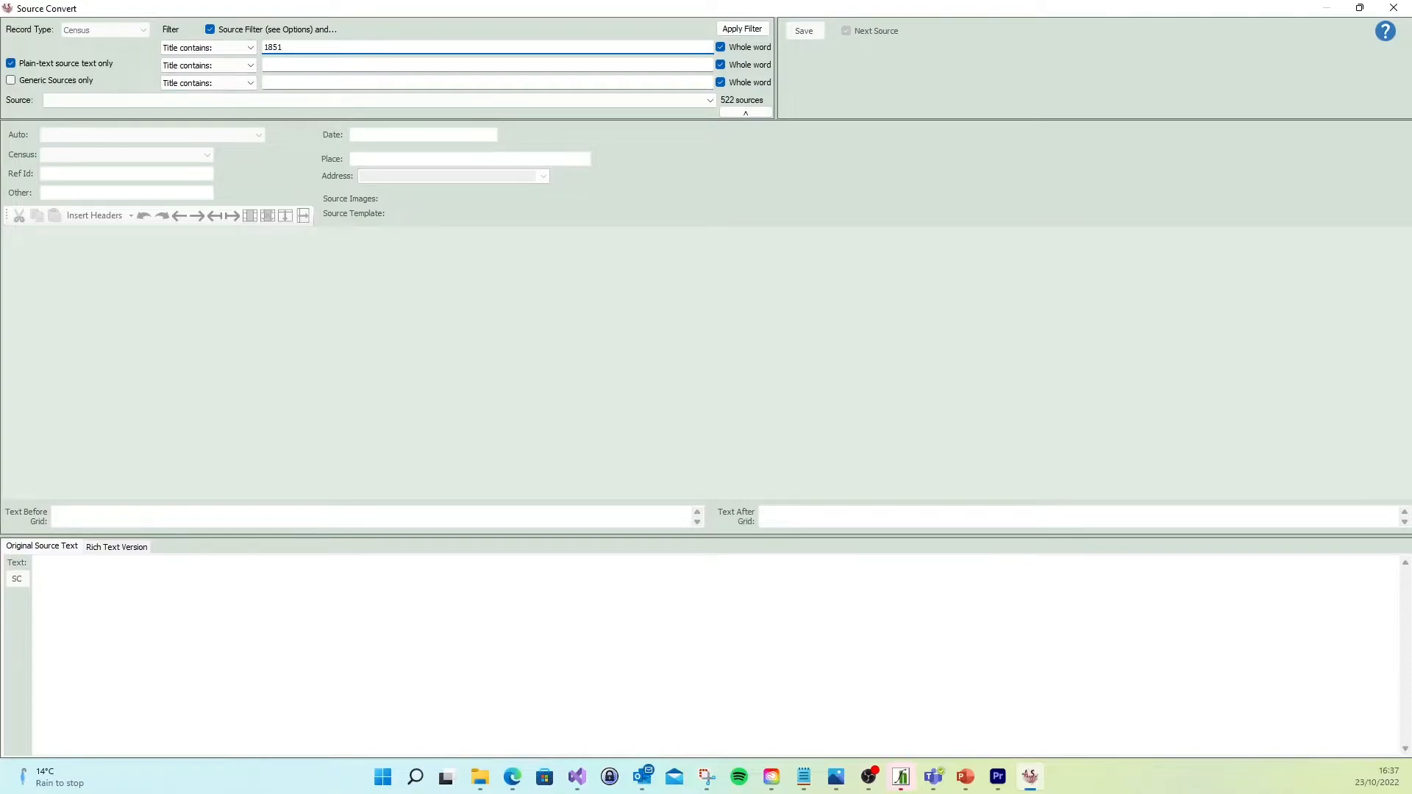
key(BackSpace)
key(BackSpace)
key(BackSpace)
Load the source Census 1851 Congleton, Cheshire 2167/43 for conversion and check the available census types.
click(450, 103)
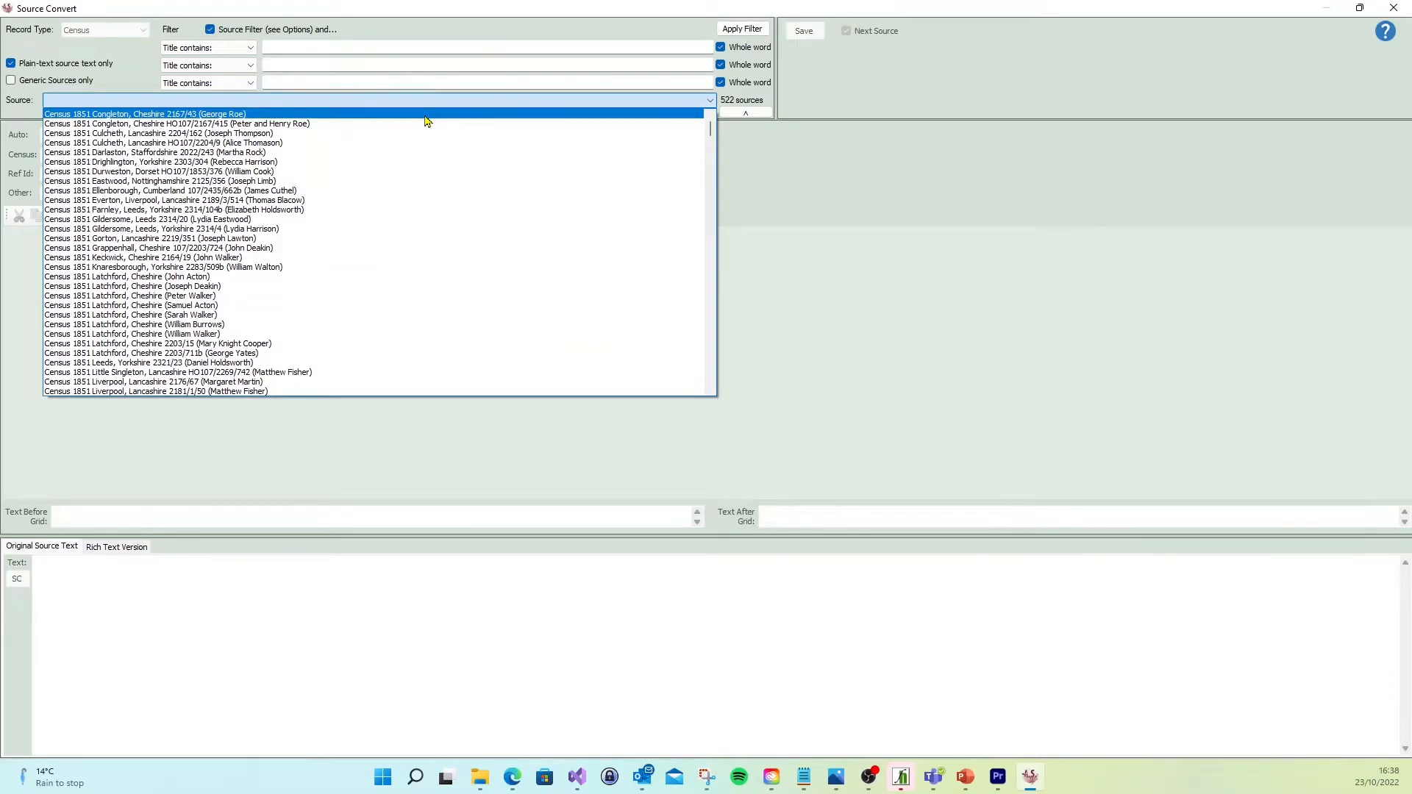
click(427, 115)
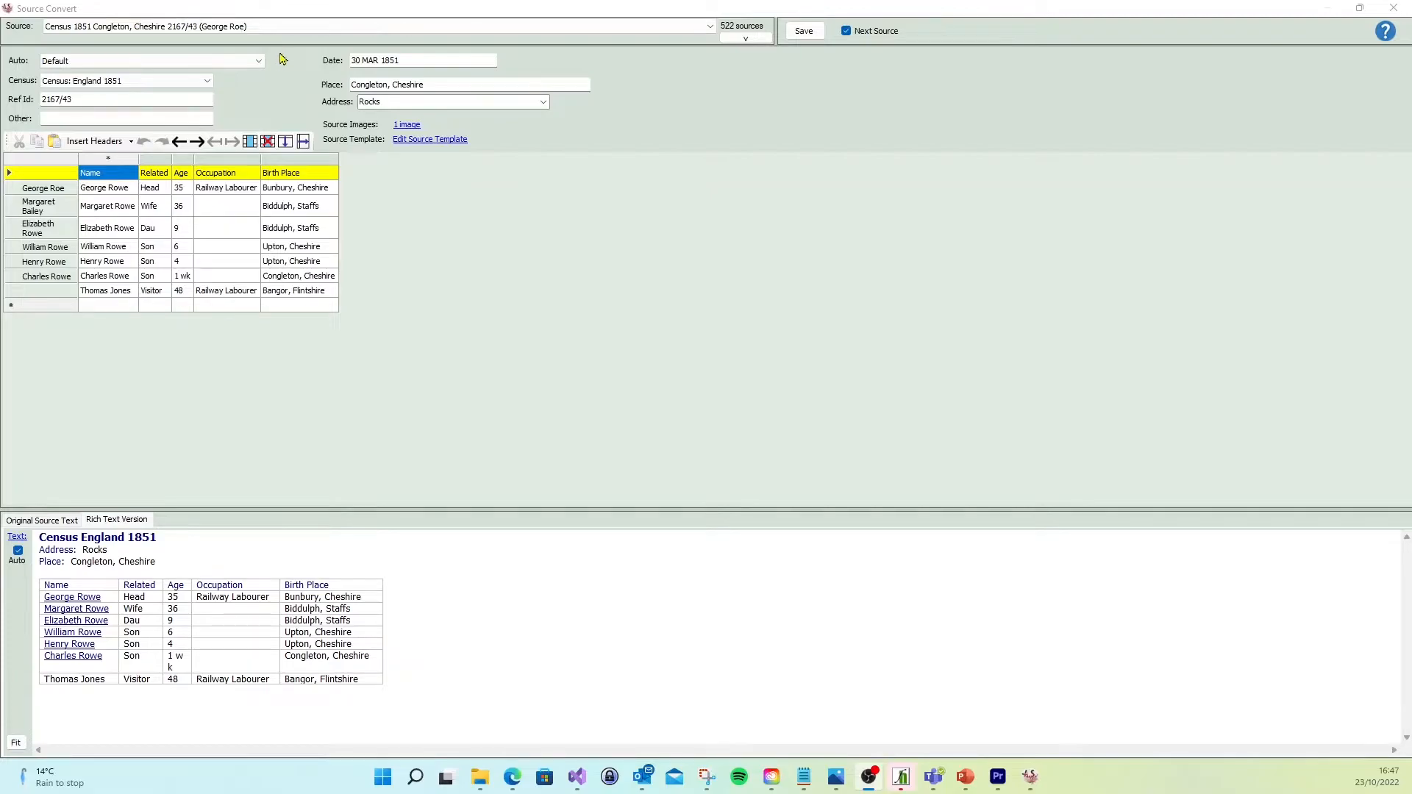
click(150, 87)
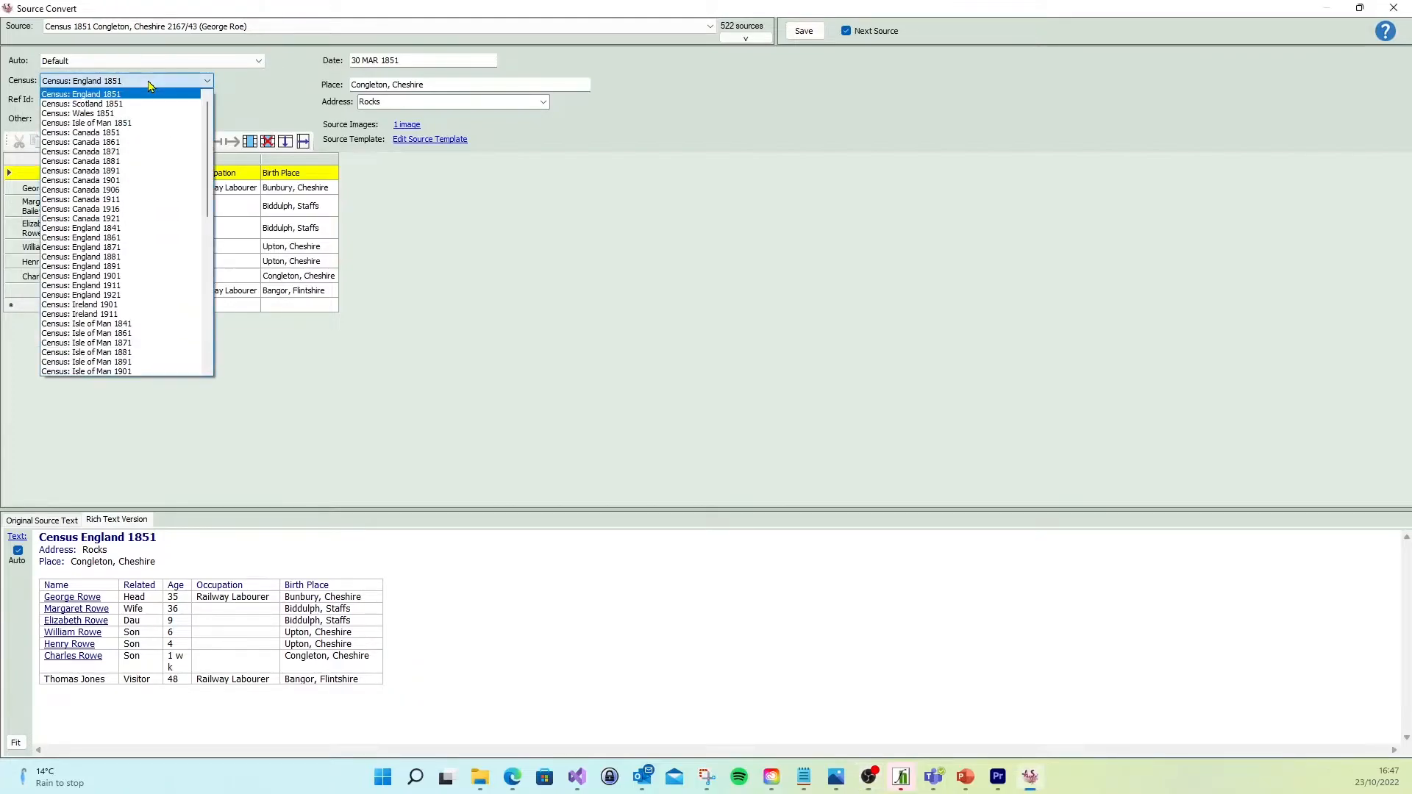
click(231, 85)
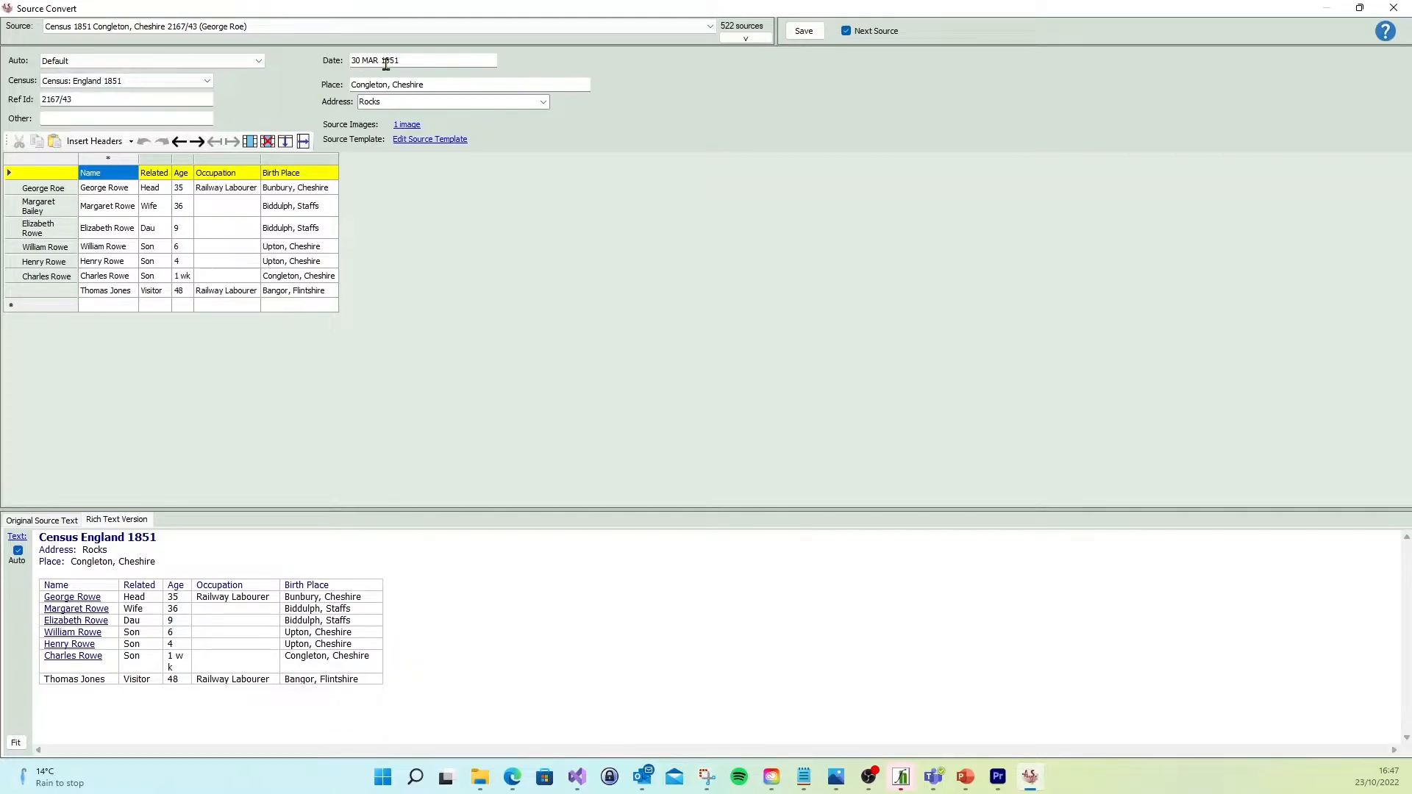
Examine the household entries on the census image linked to the Congleton source, and close the image viewer.
click(412, 130)
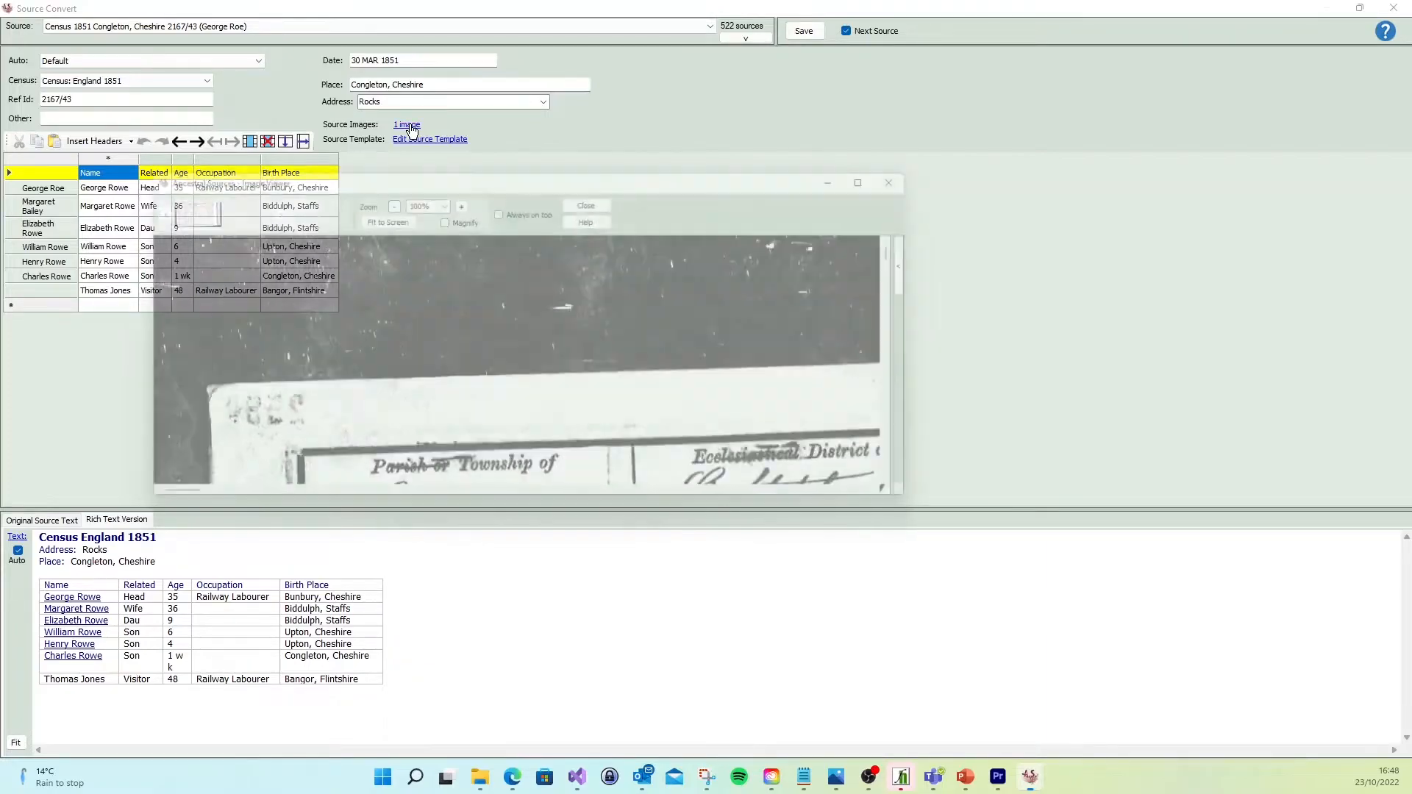
scroll(535, 391, down, 3)
drag(540, 374, 482, 273)
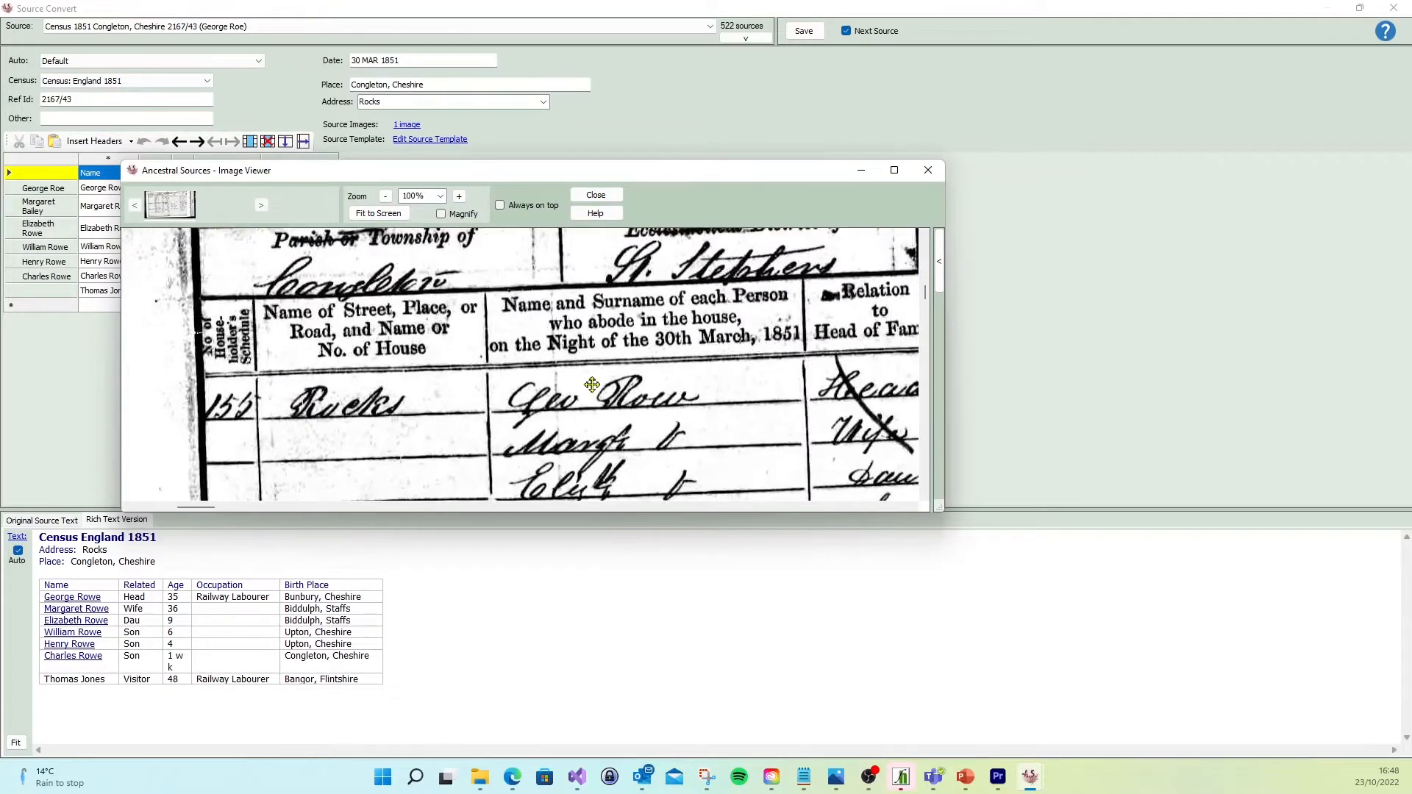
drag(591, 384, 443, 311)
drag(615, 390, 567, 307)
drag(579, 368, 623, 310)
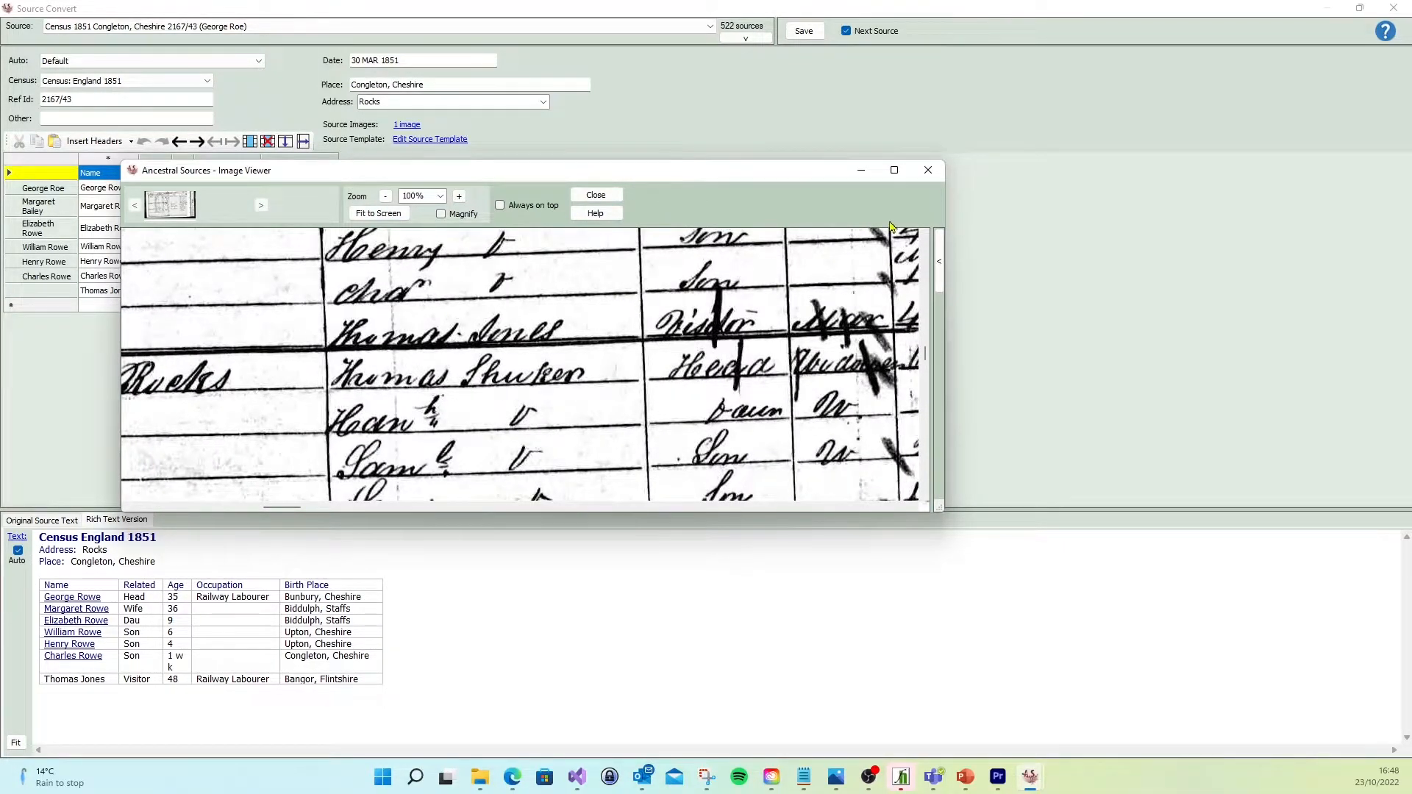
click(928, 170)
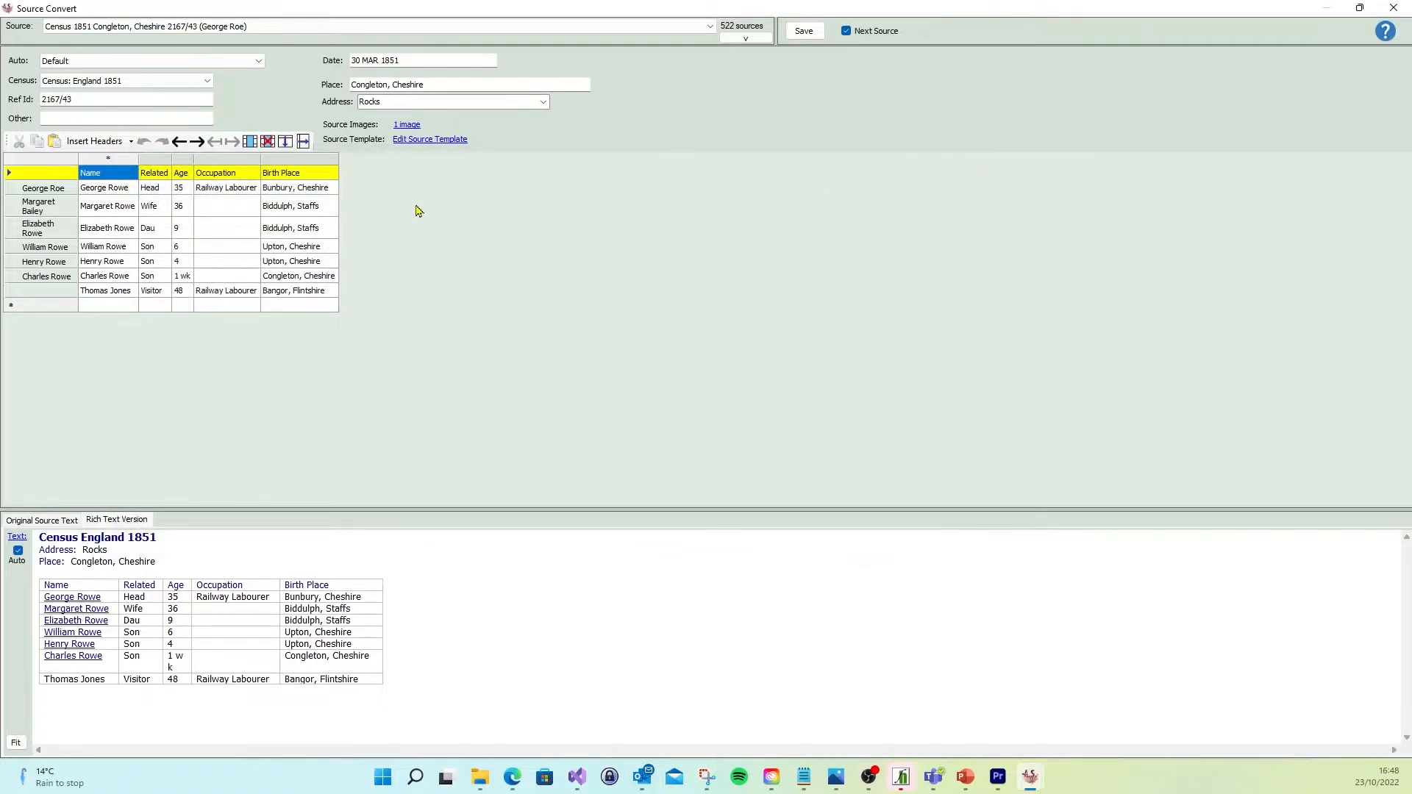
Review the Essentials: Civil: Census Return template fields and the repository linking options, and accept the template without changes.
click(422, 141)
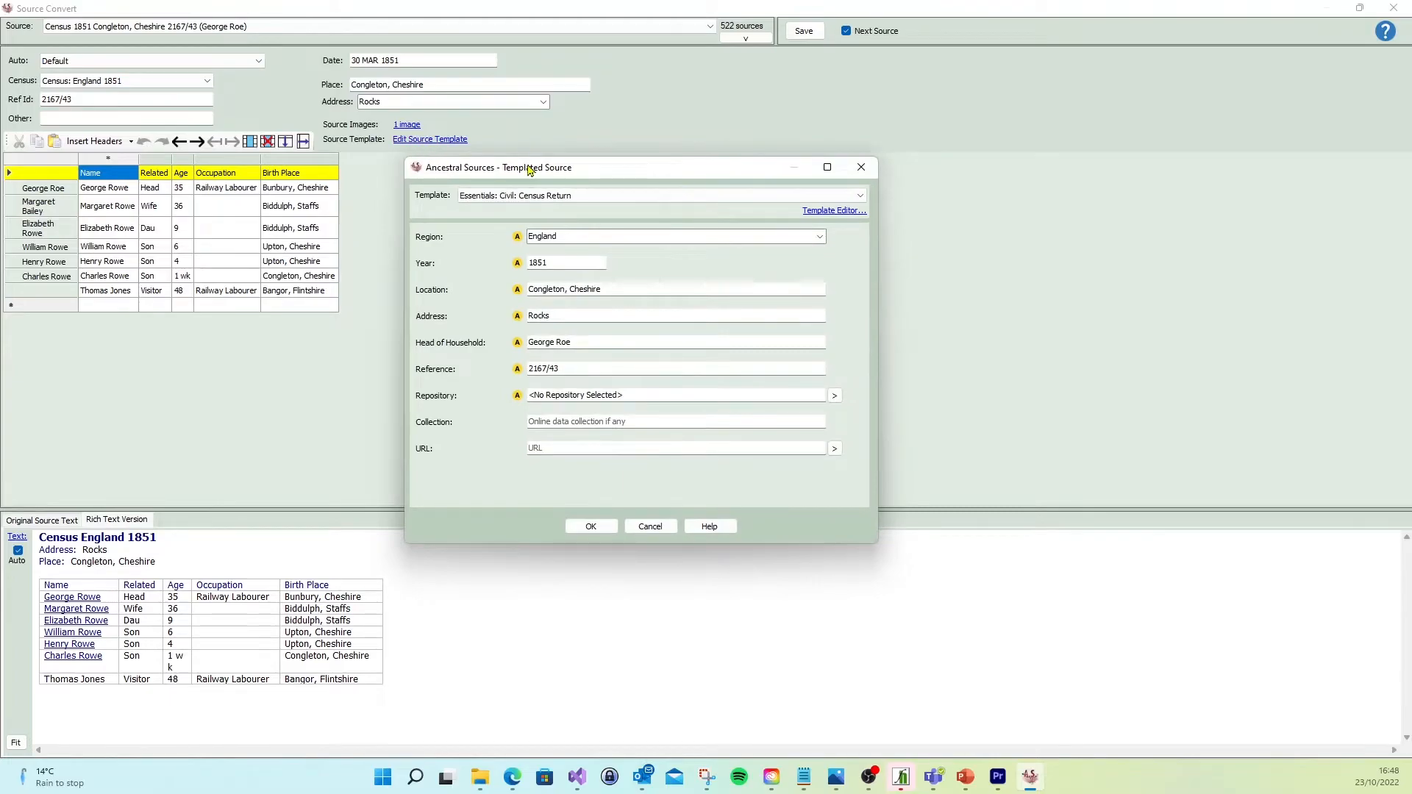
drag(534, 171, 613, 127)
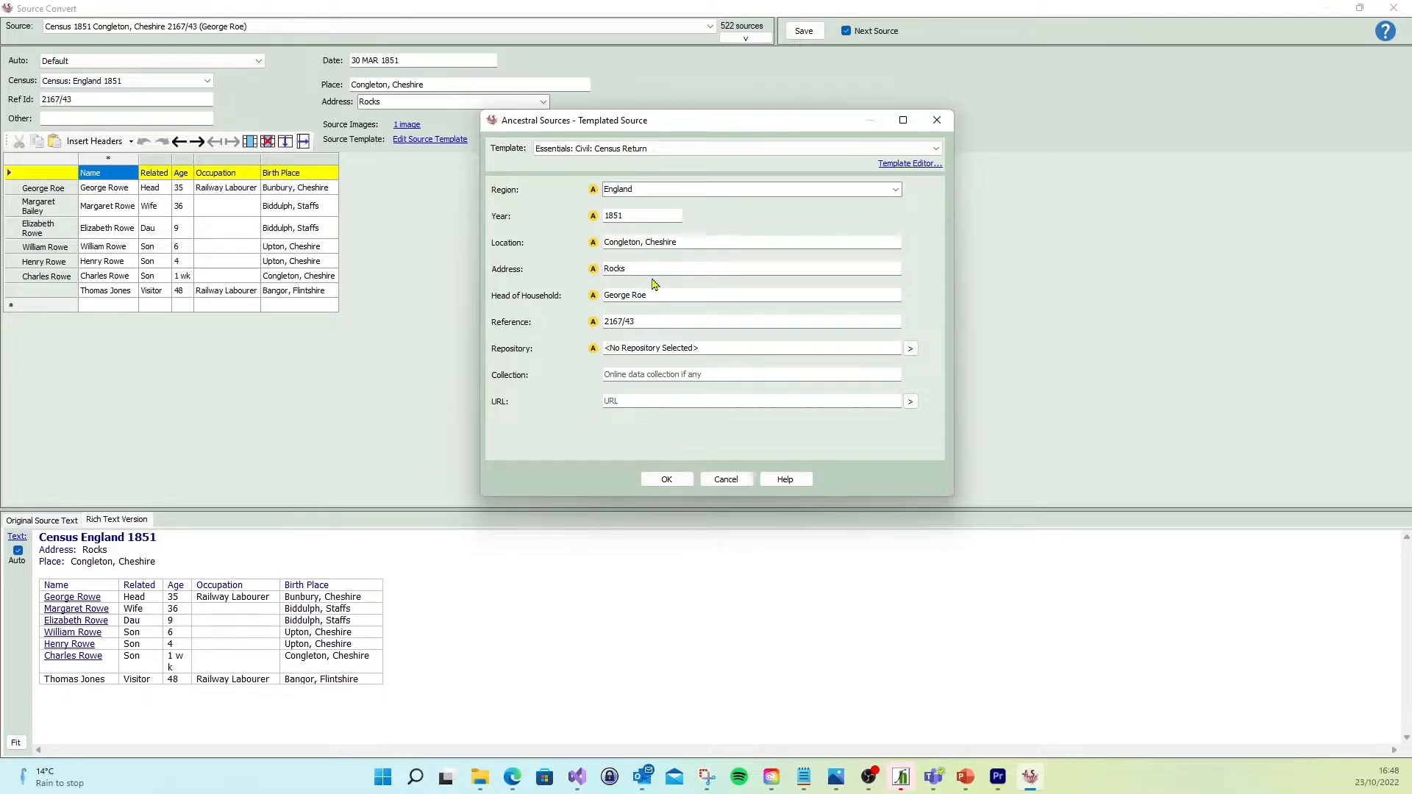
click(911, 350)
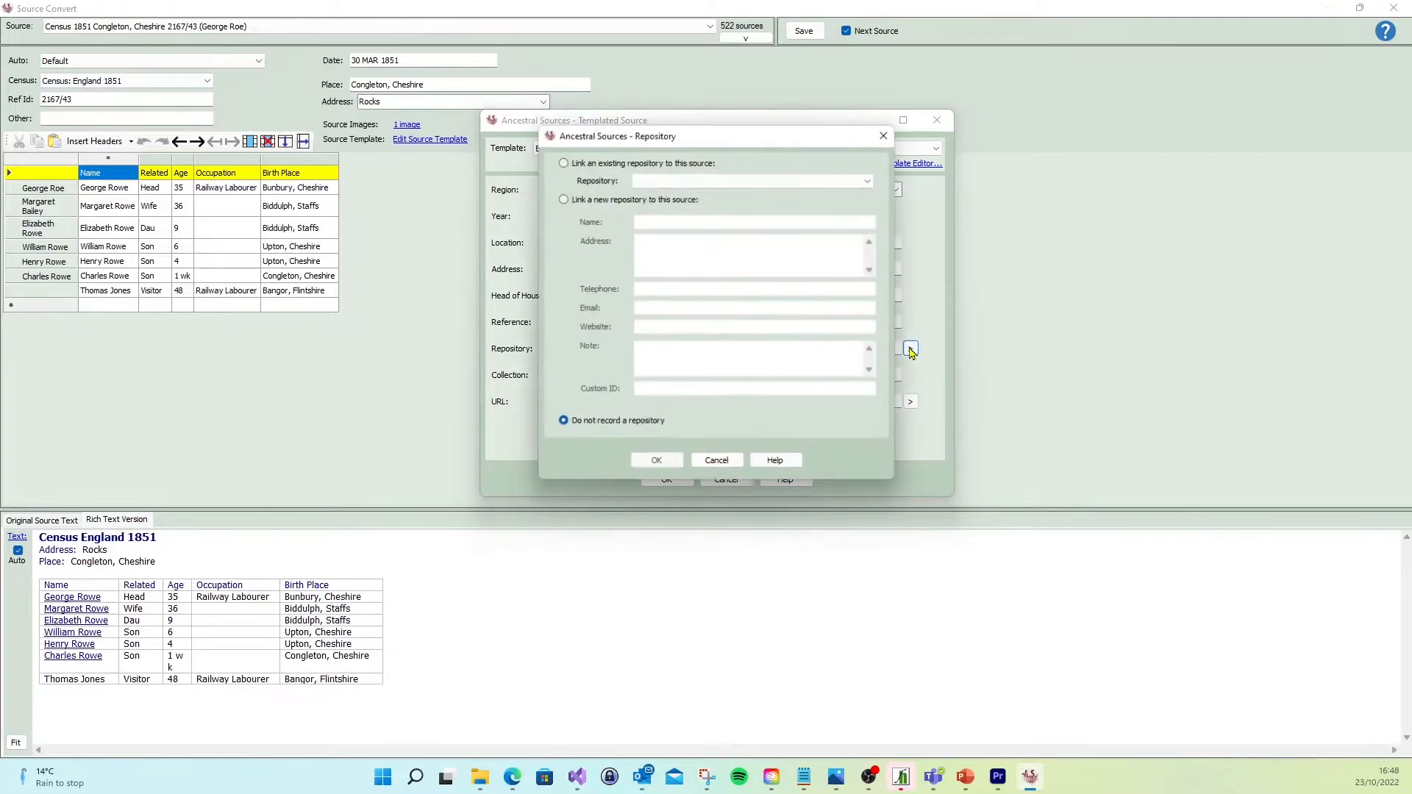
click(797, 180)
click(797, 180)
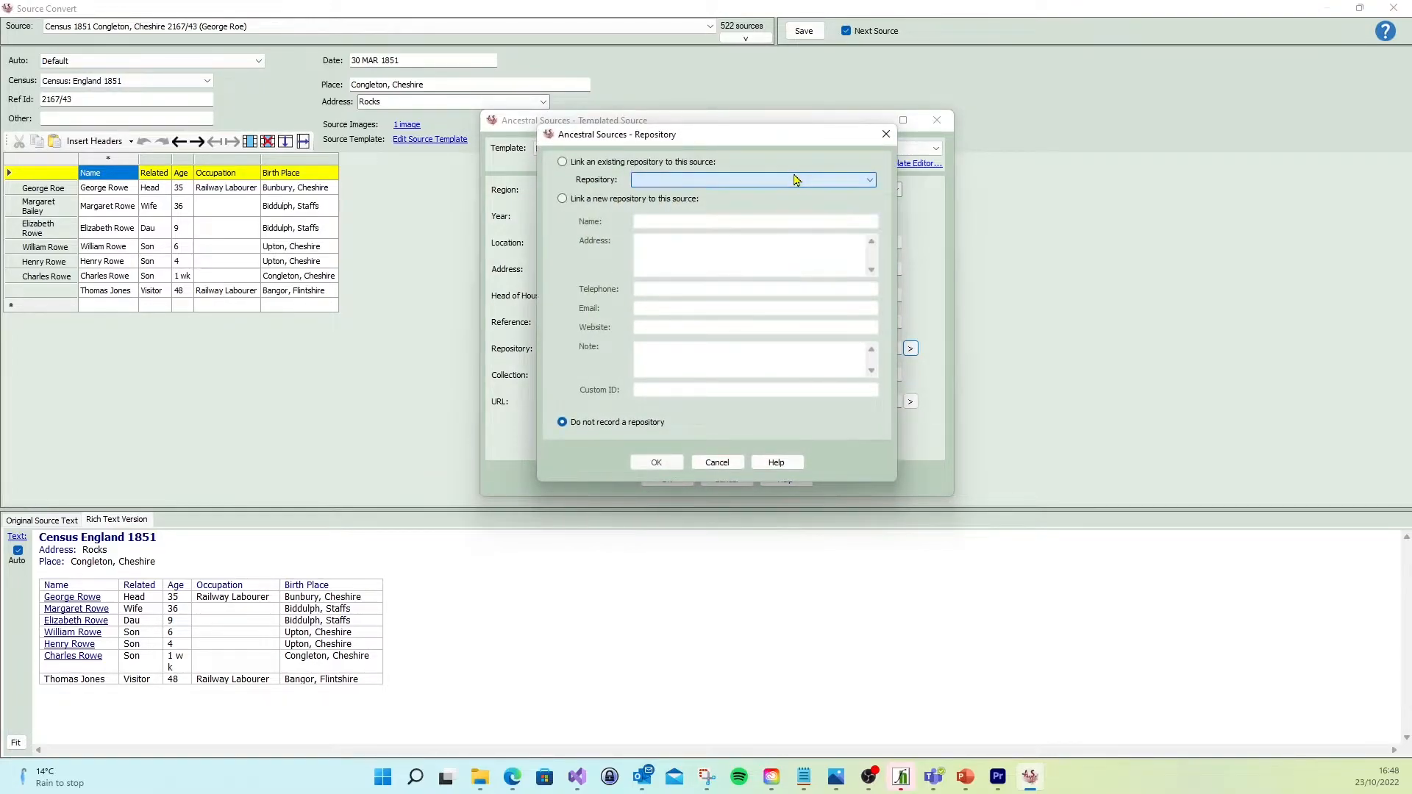
click(717, 464)
click(692, 375)
click(690, 403)
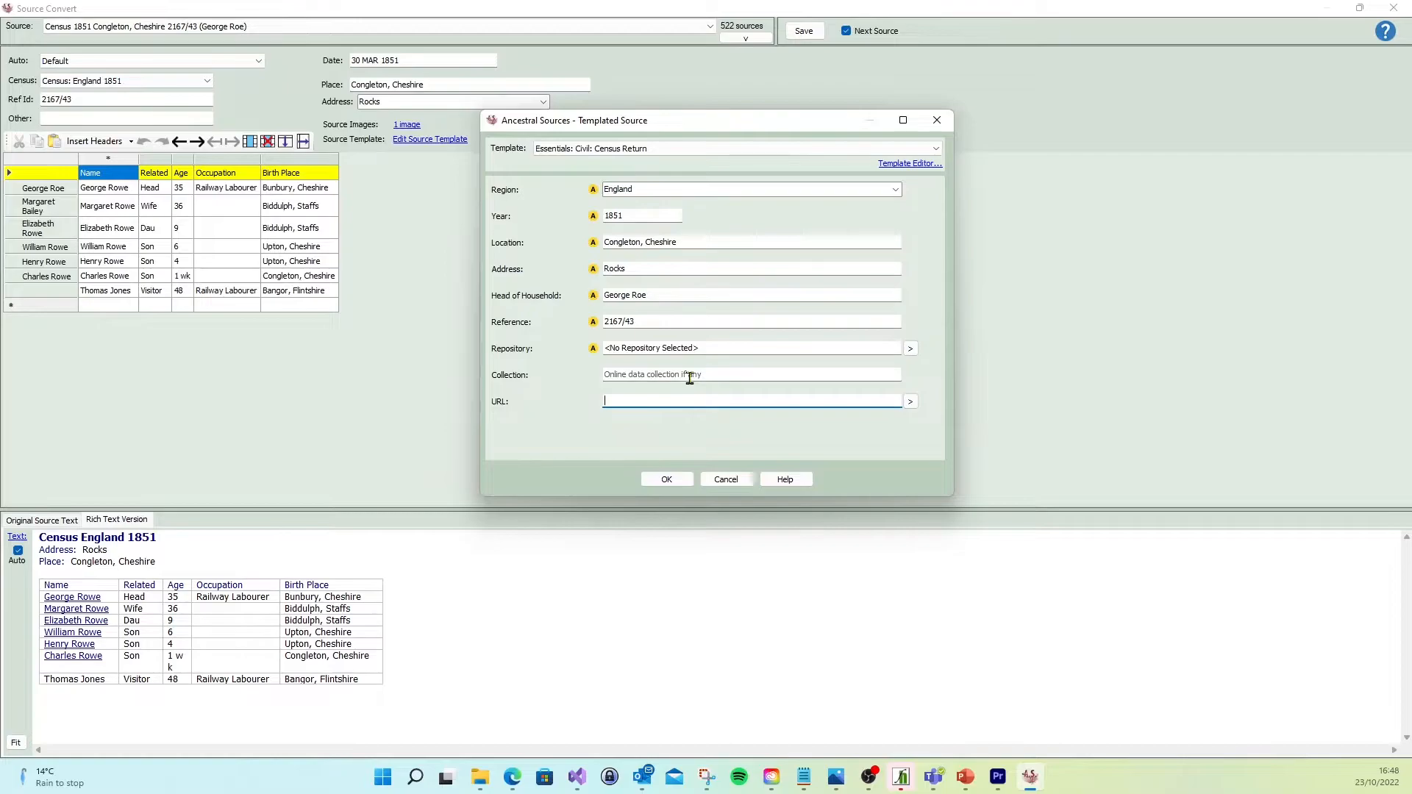
click(667, 483)
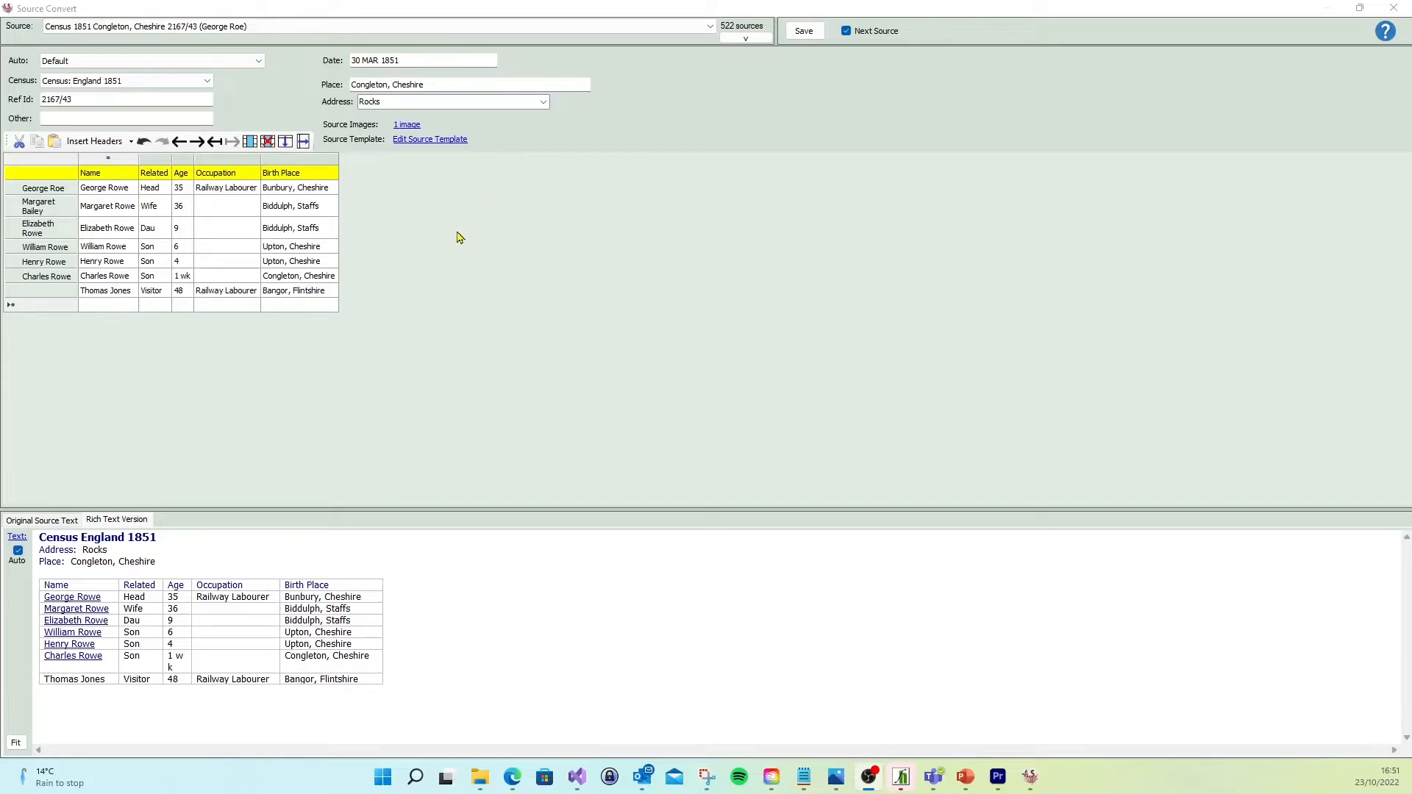
Compare the Congleton source's original text with its rich text version, and check the individuals that can be linked to the visitor's row.
click(50, 521)
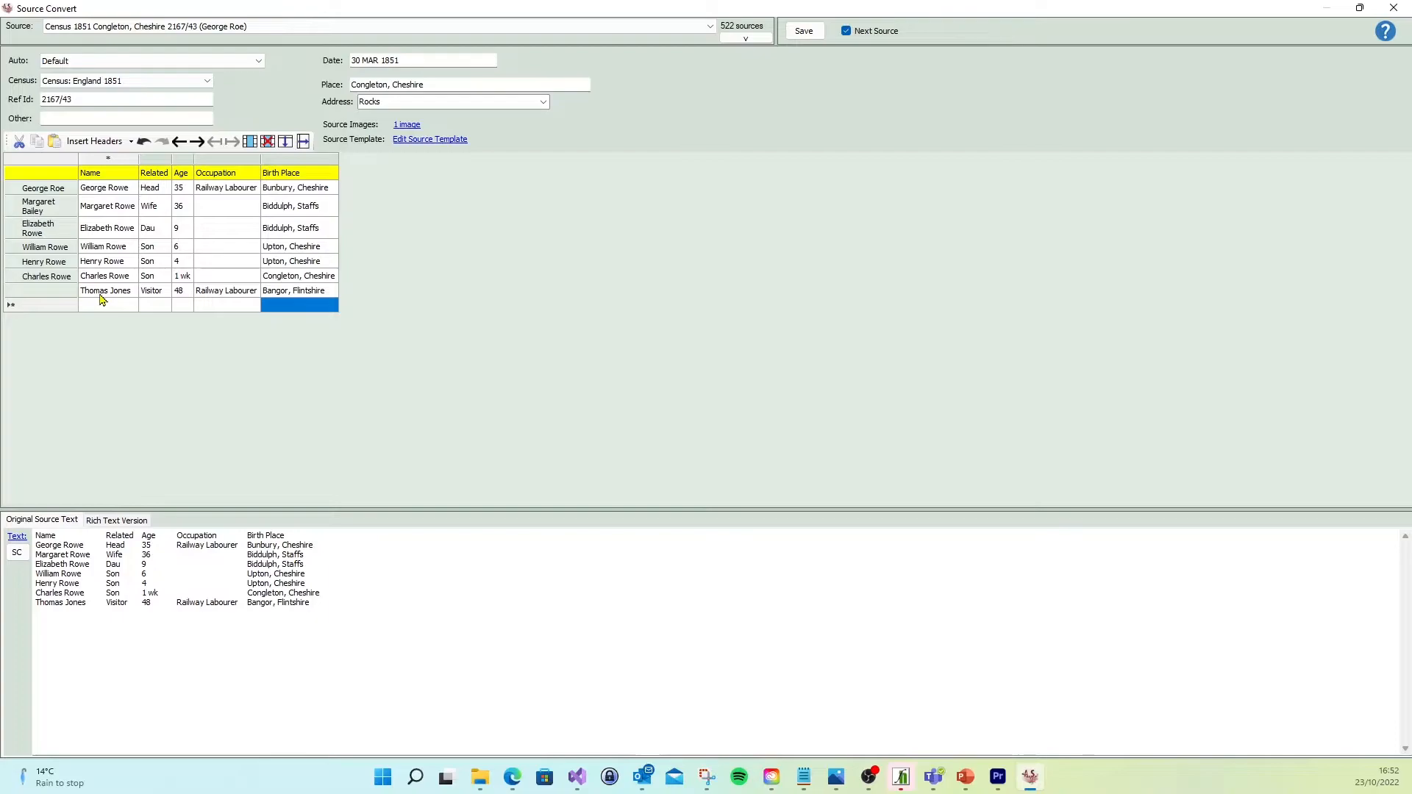
click(46, 295)
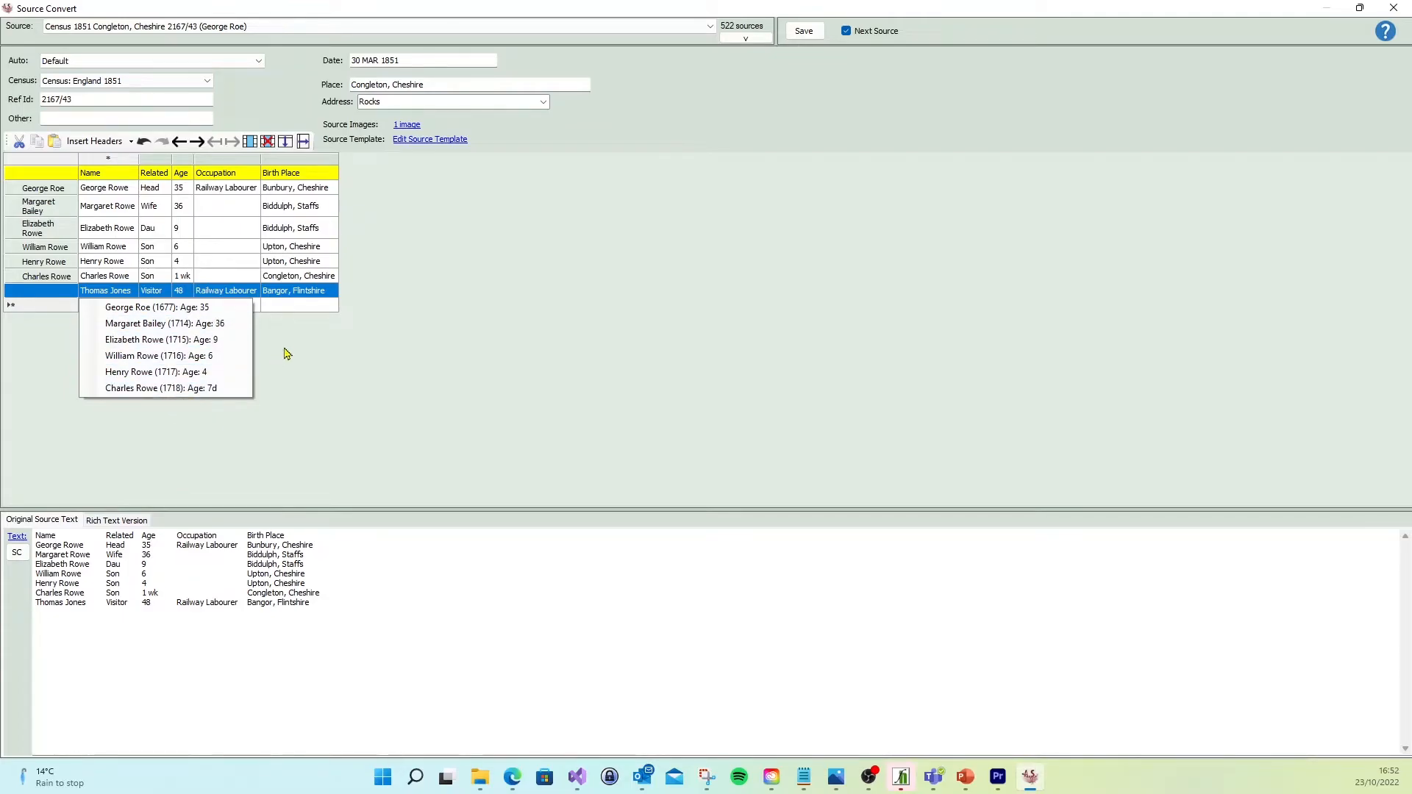
click(307, 333)
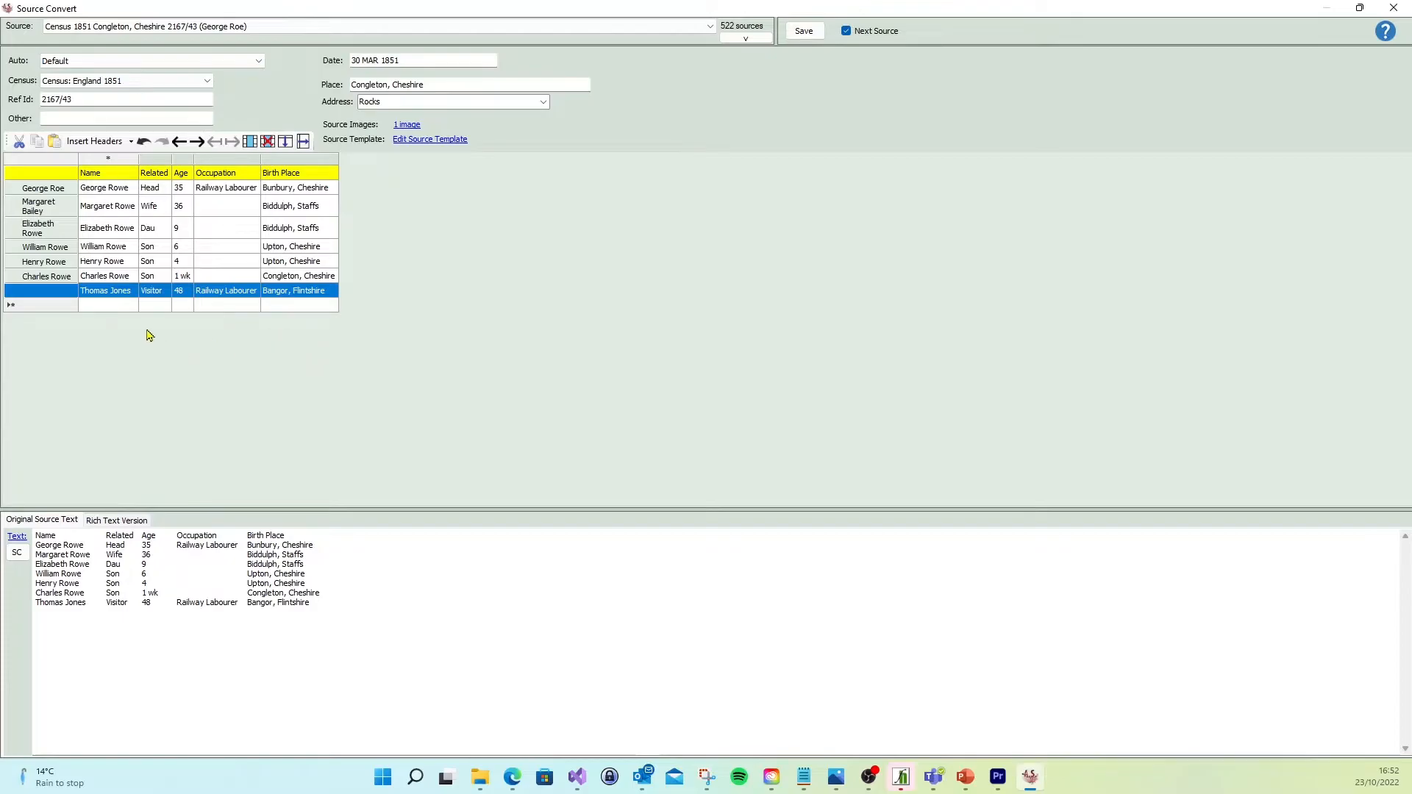
click(122, 525)
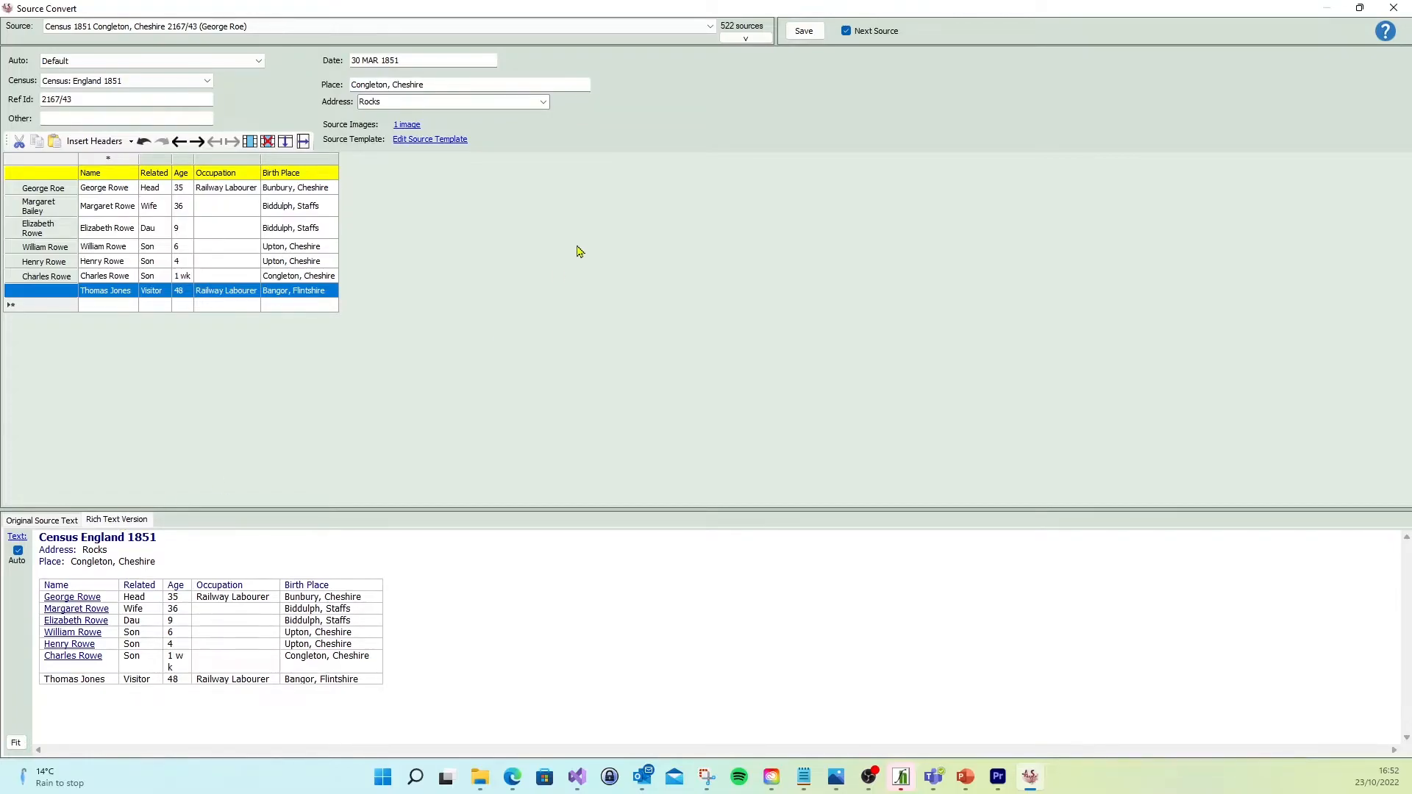
Check the available autotext templates and slightly widen the Age column of the Congleton census grid.
click(131, 67)
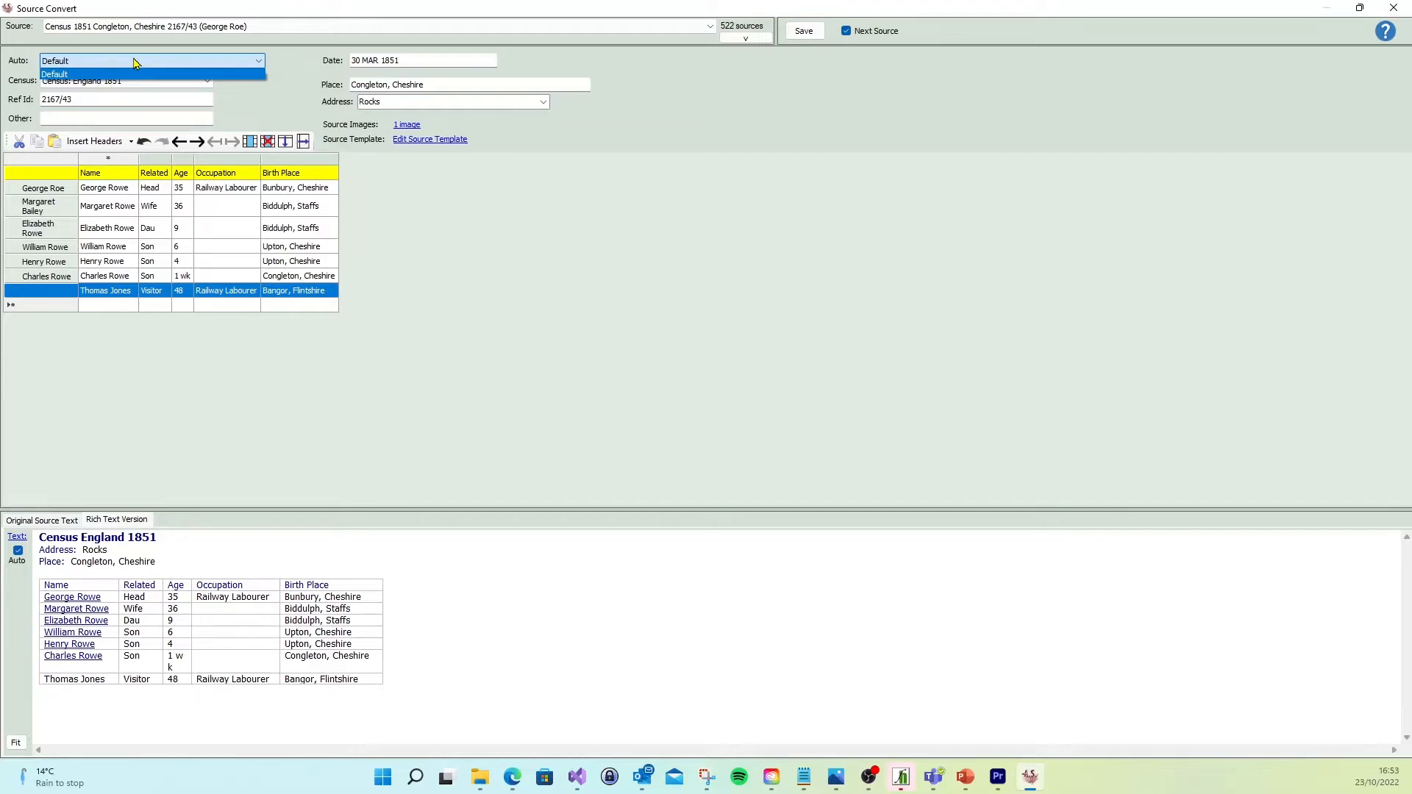
click(134, 63)
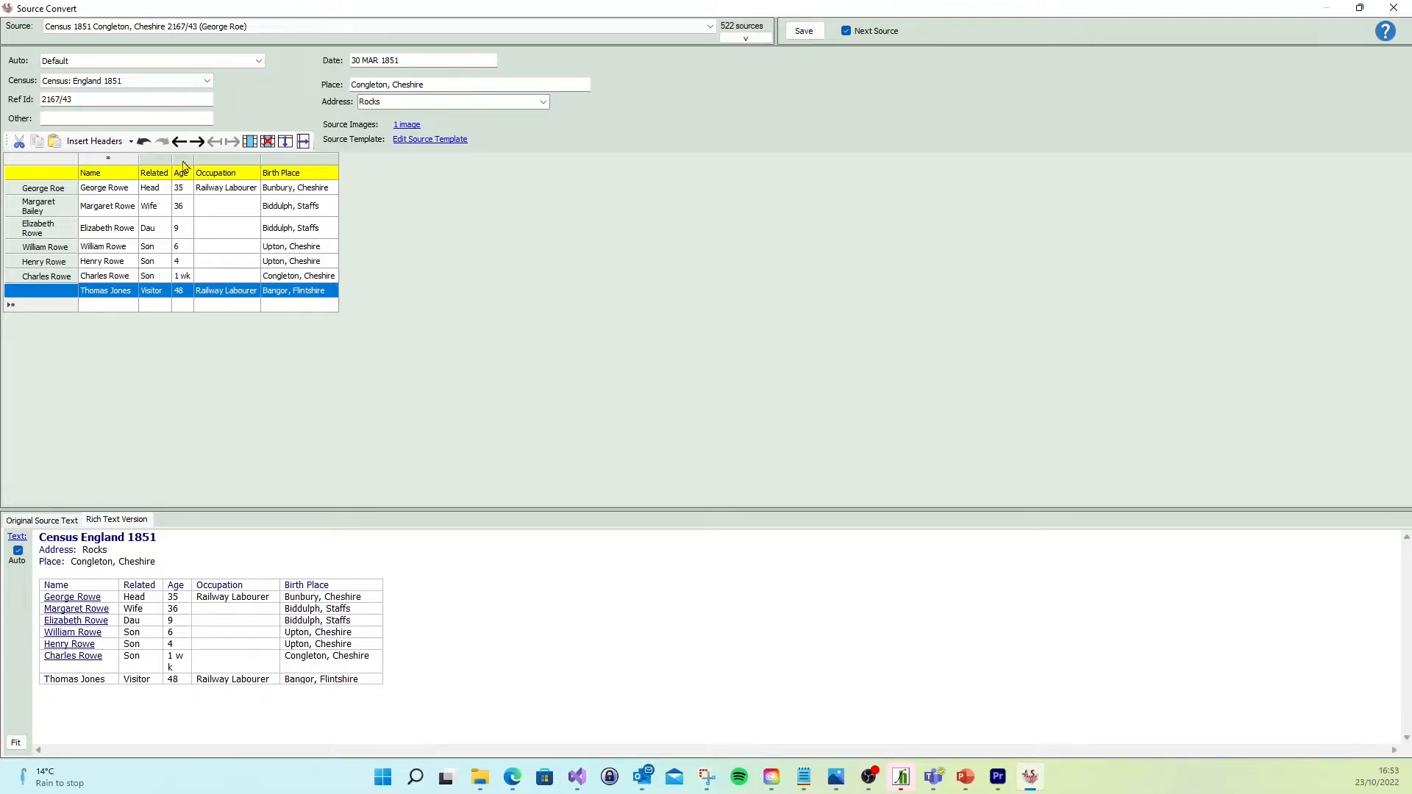
drag(195, 159, 207, 161)
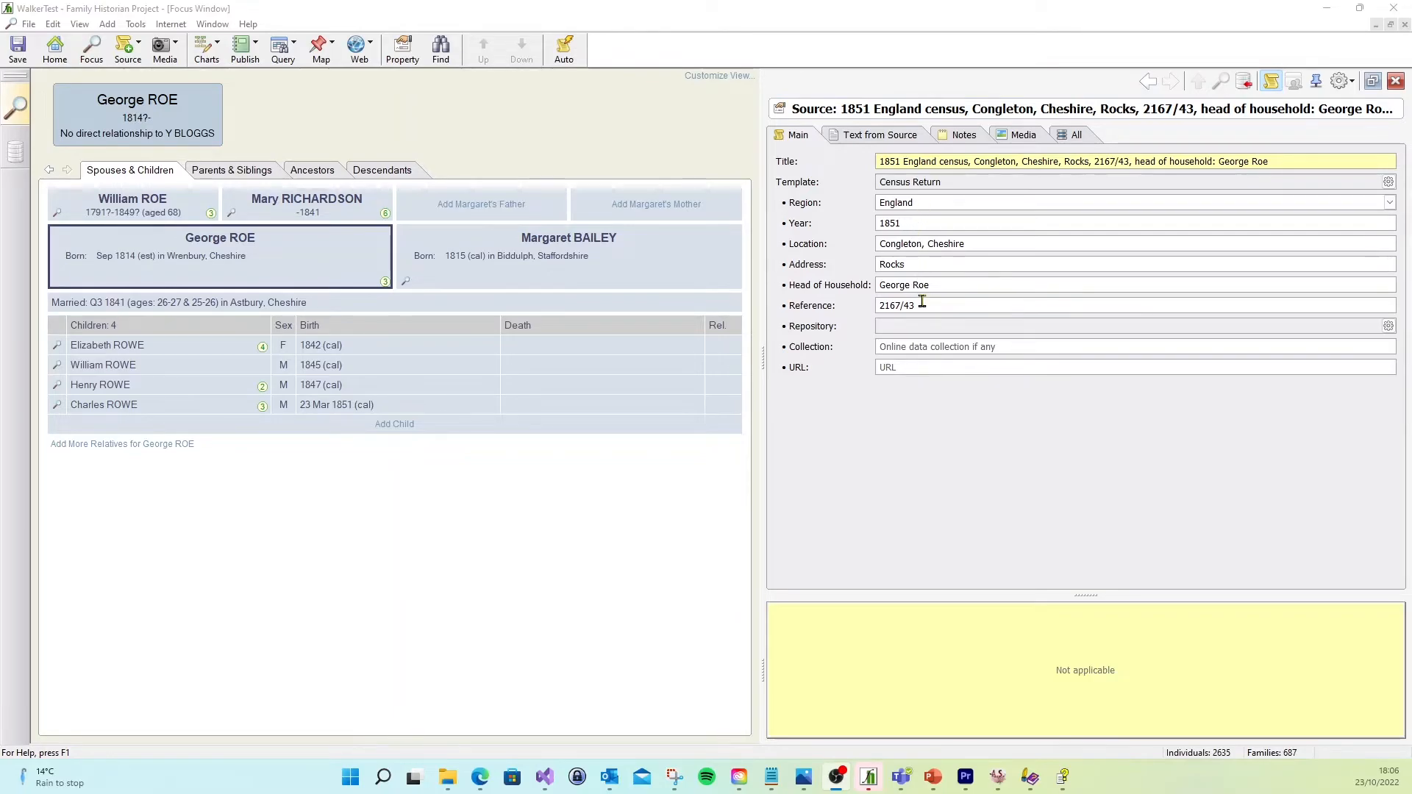
In Family Historian, show the text from source of the converted 1851 Congleton census record.
click(894, 137)
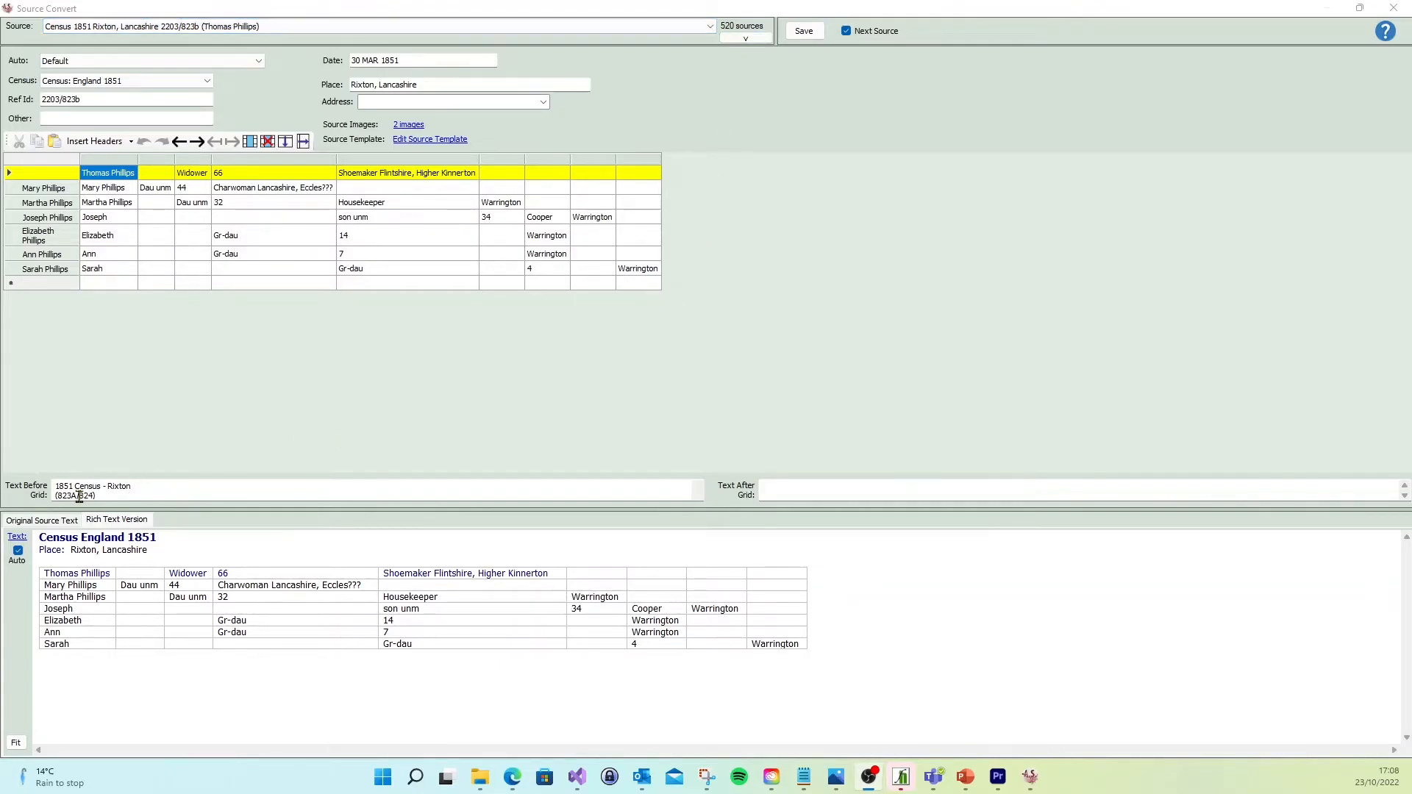
Examine the original text of the Rixton, Lancashire 2203/823b source and check which individual is linked to the 34-year-old son's row.
click(65, 521)
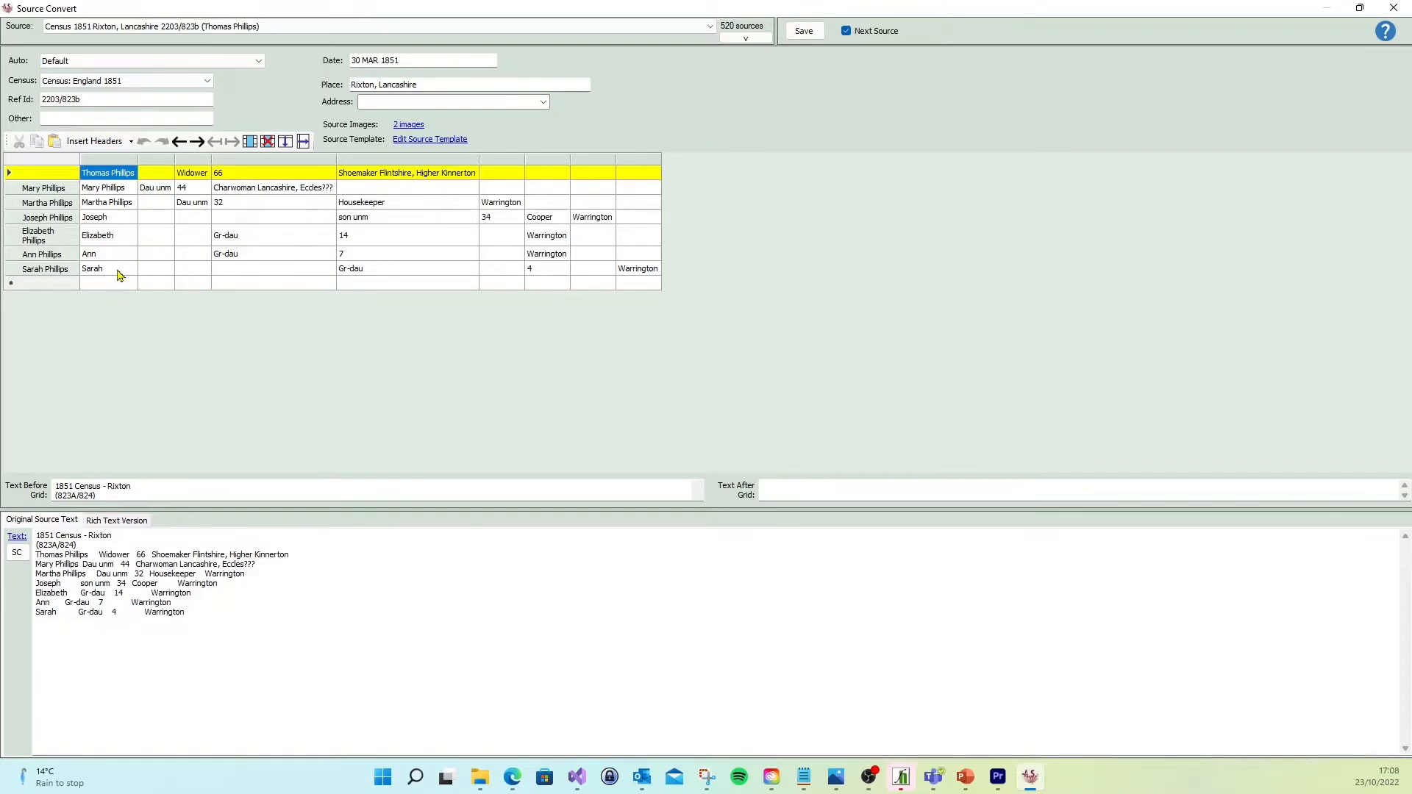
click(46, 219)
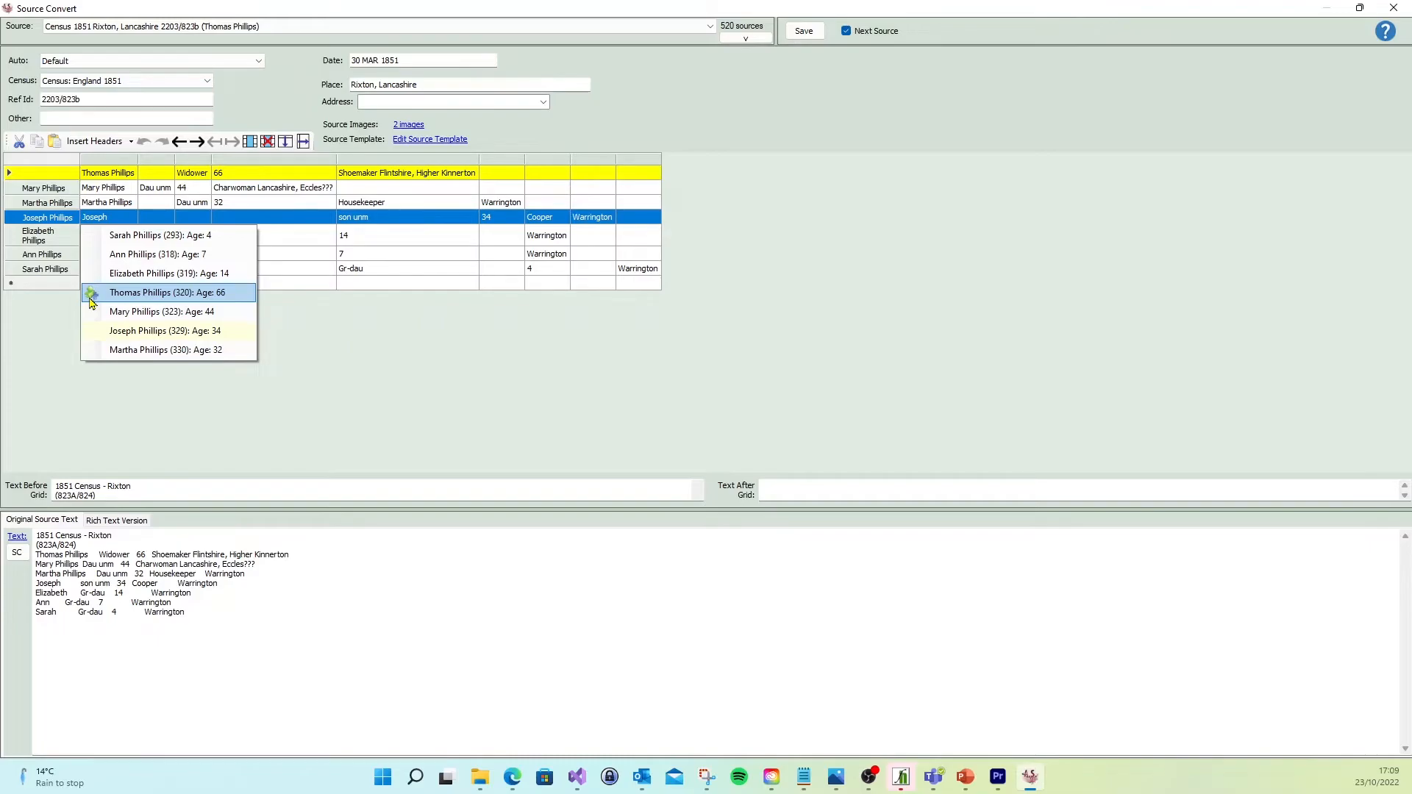
click(777, 169)
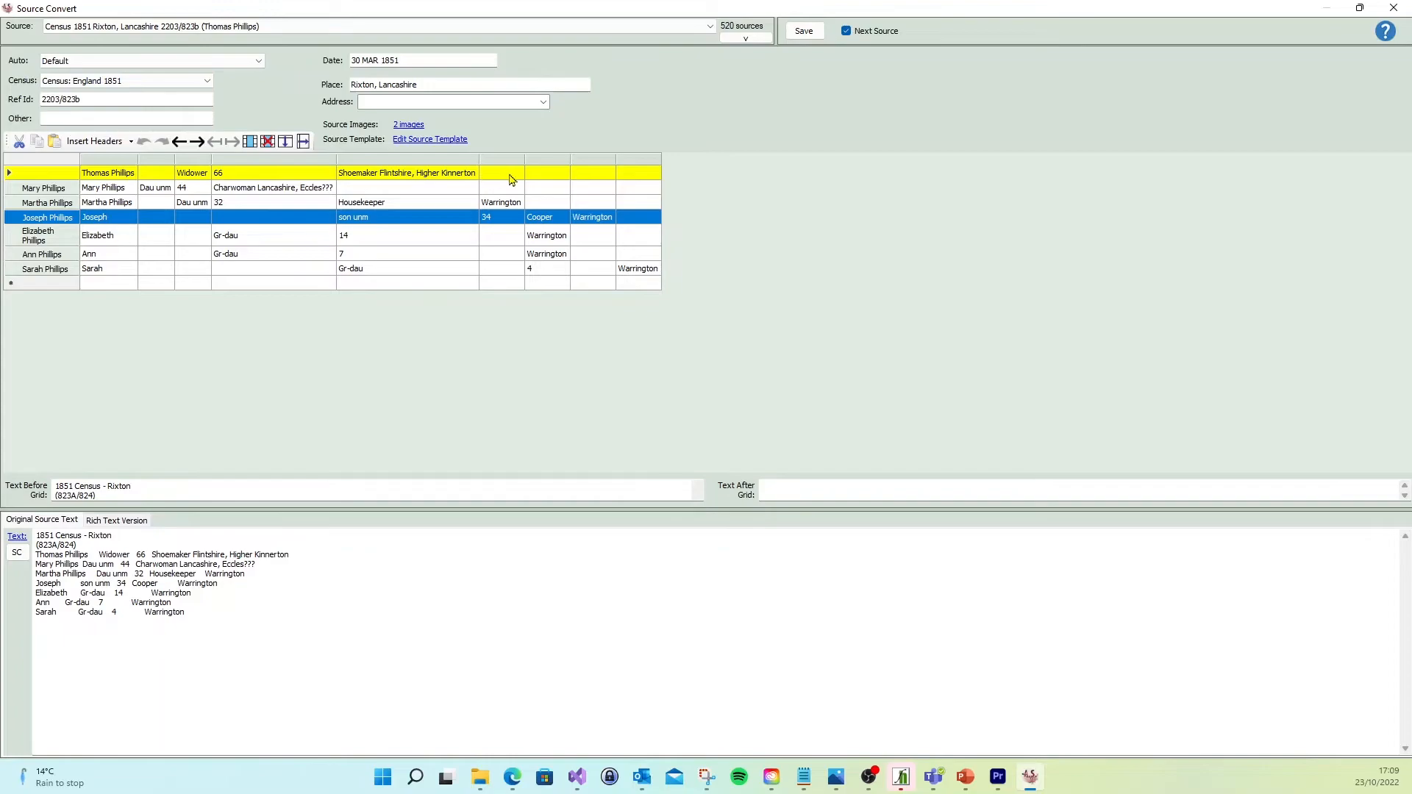
Insert the 1851 census column headers above the Rixton household grid and check the individual linked to the widower's row.
click(100, 147)
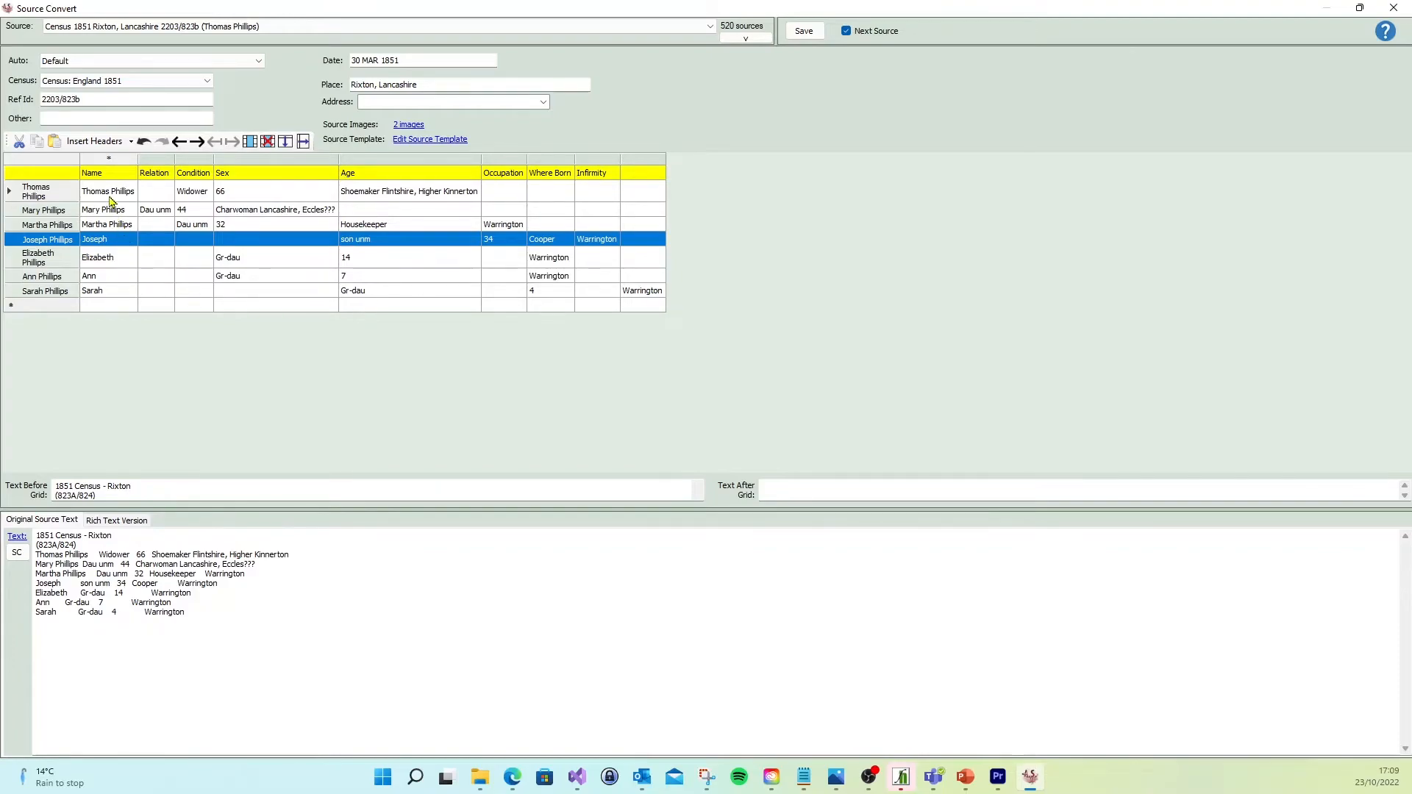
click(54, 195)
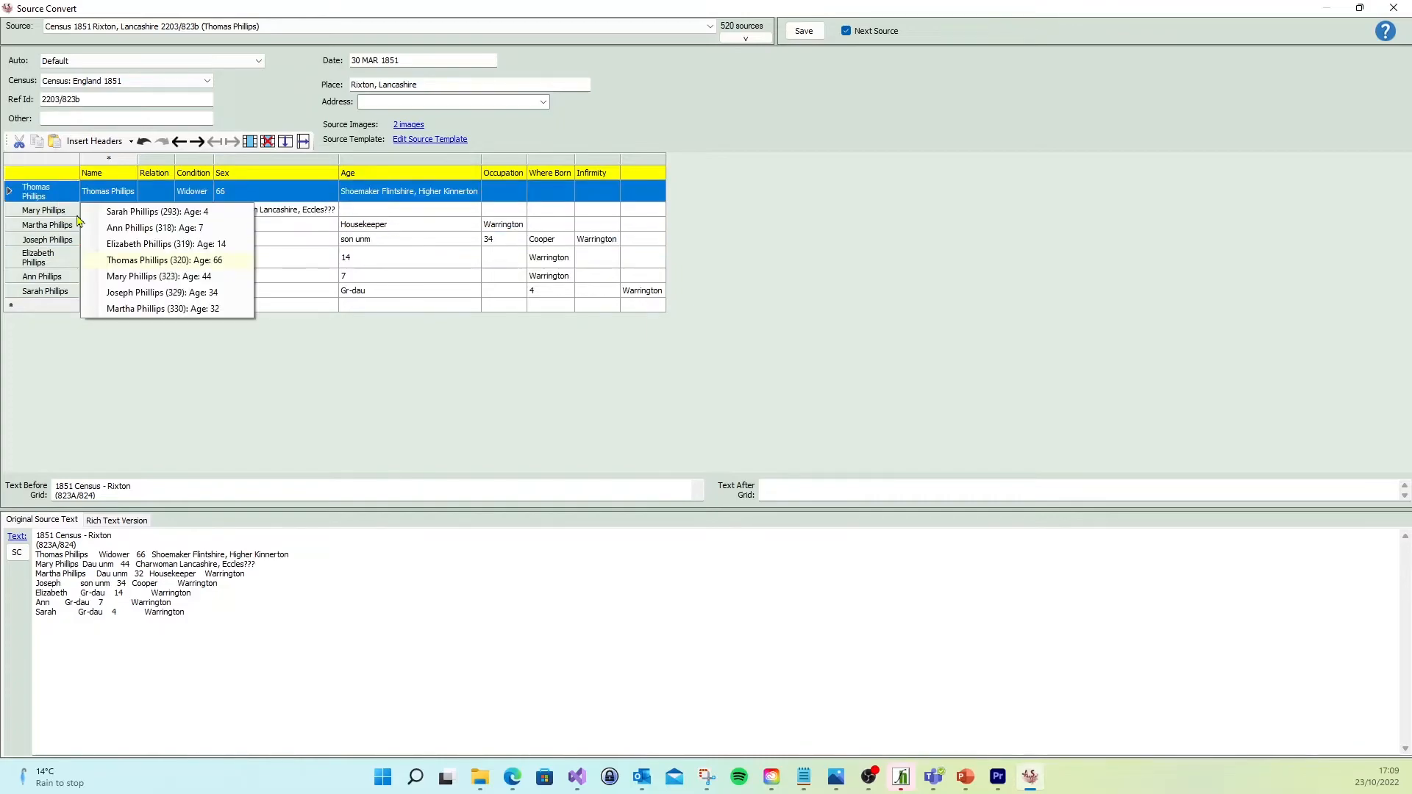
Show the rich text version of the Rixton source and shift the three granddaughters' Gr-dau entries into the Relation column.
click(139, 342)
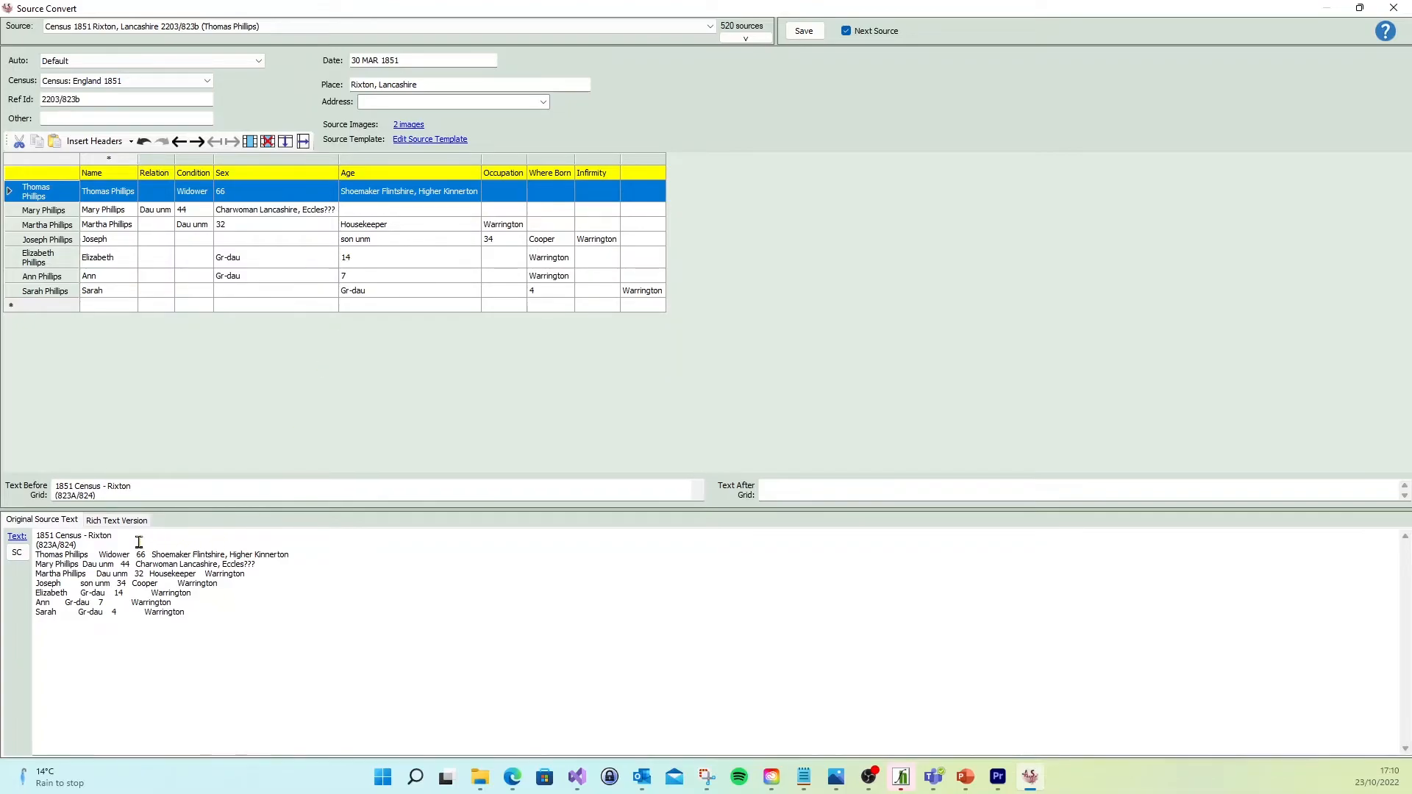
click(126, 522)
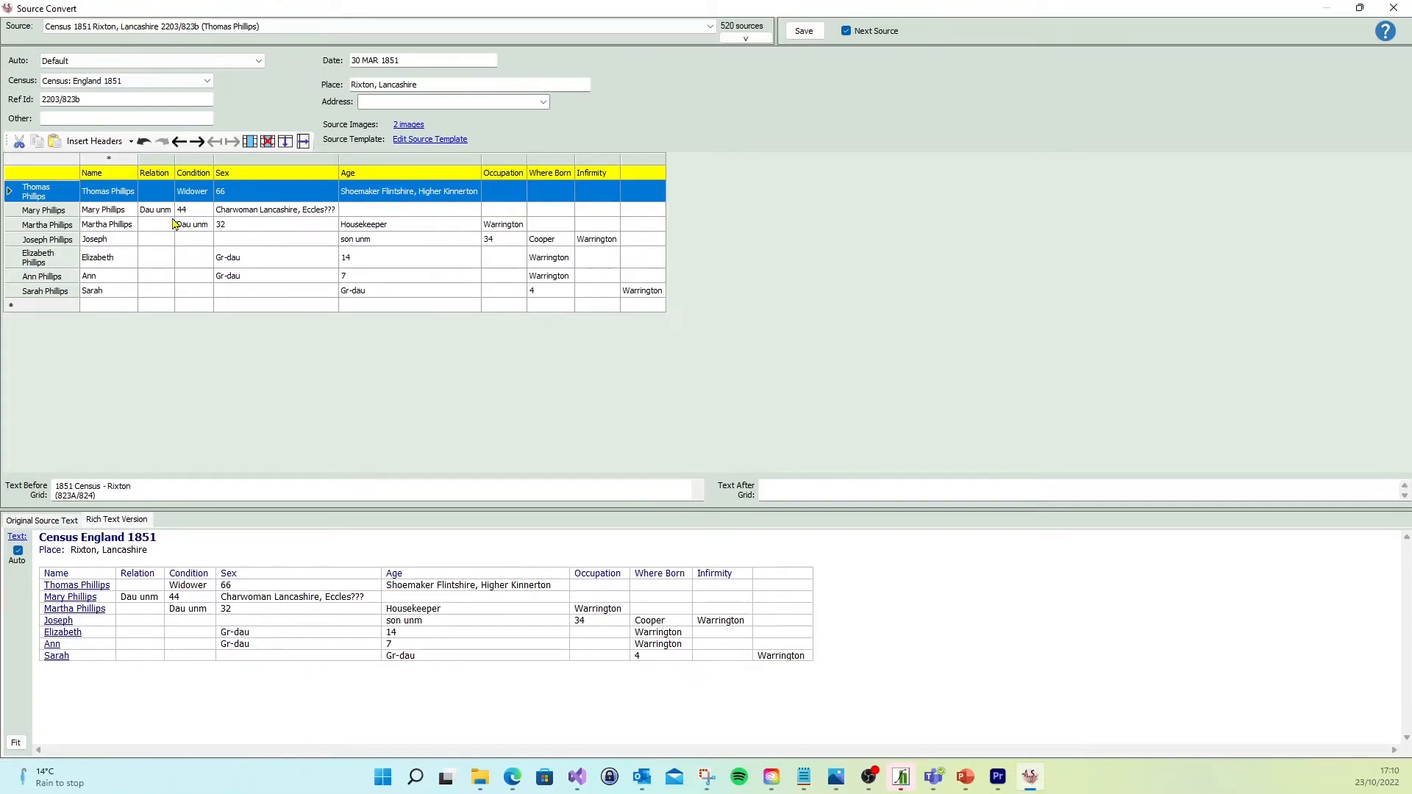
drag(248, 257, 248, 276)
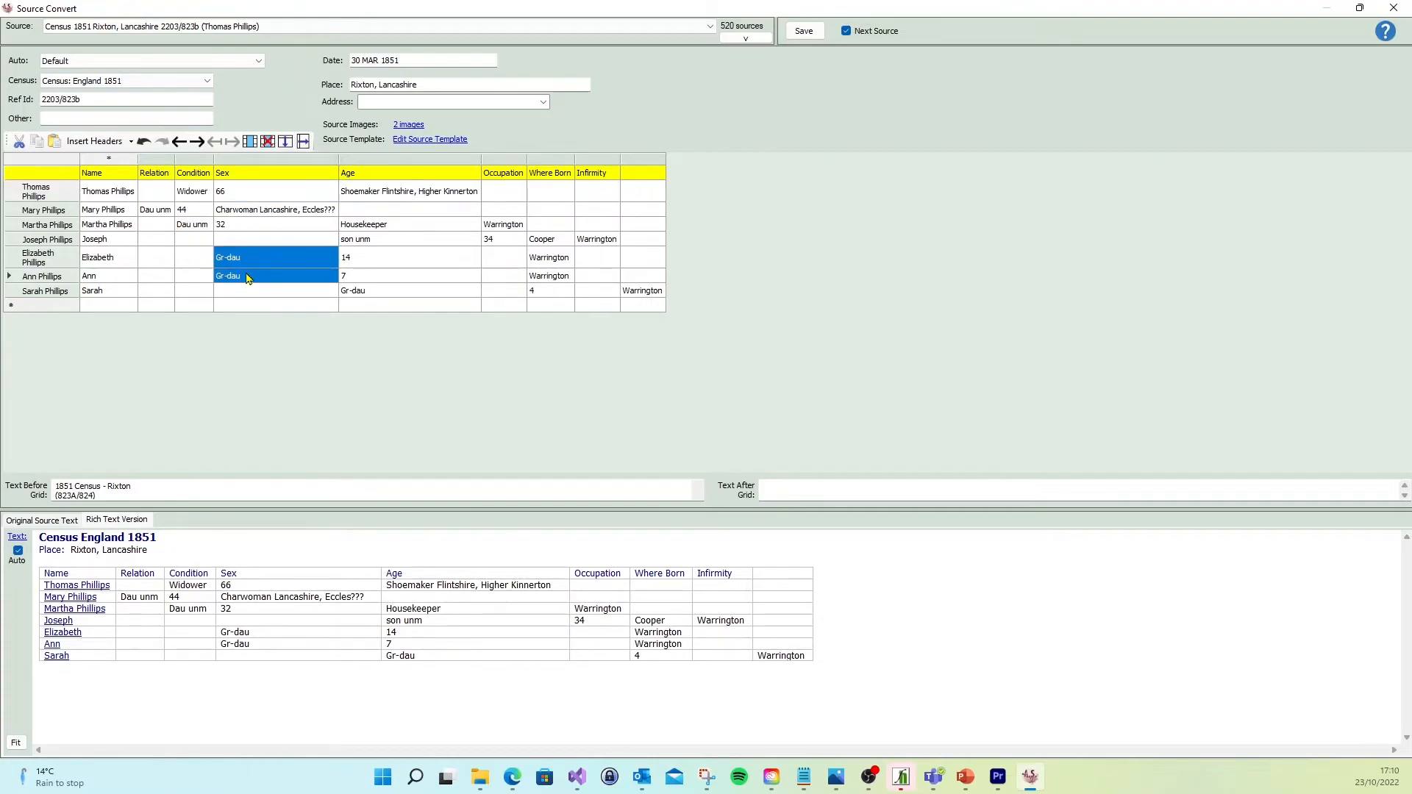
click(180, 144)
click(181, 143)
click(358, 293)
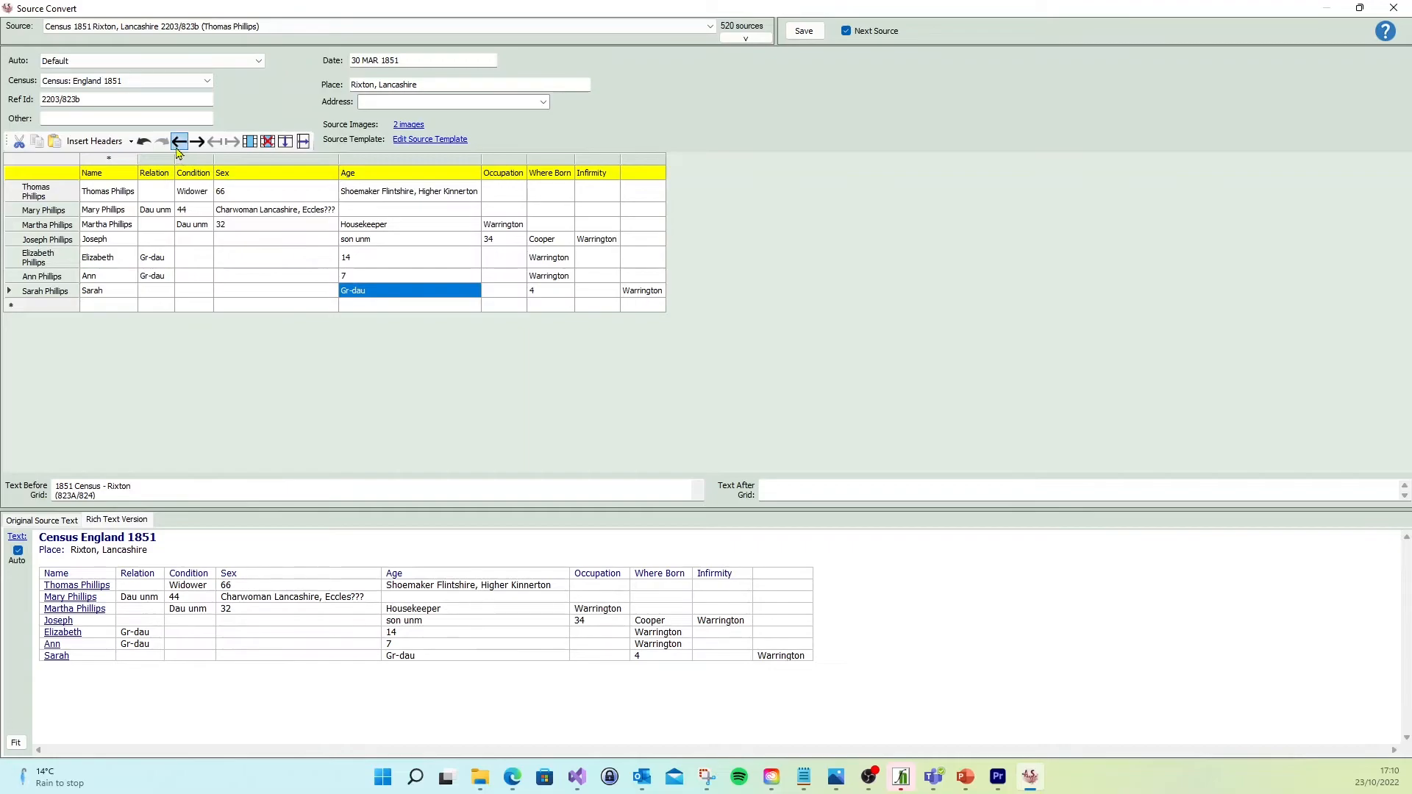
click(179, 142)
click(179, 142)
click(181, 143)
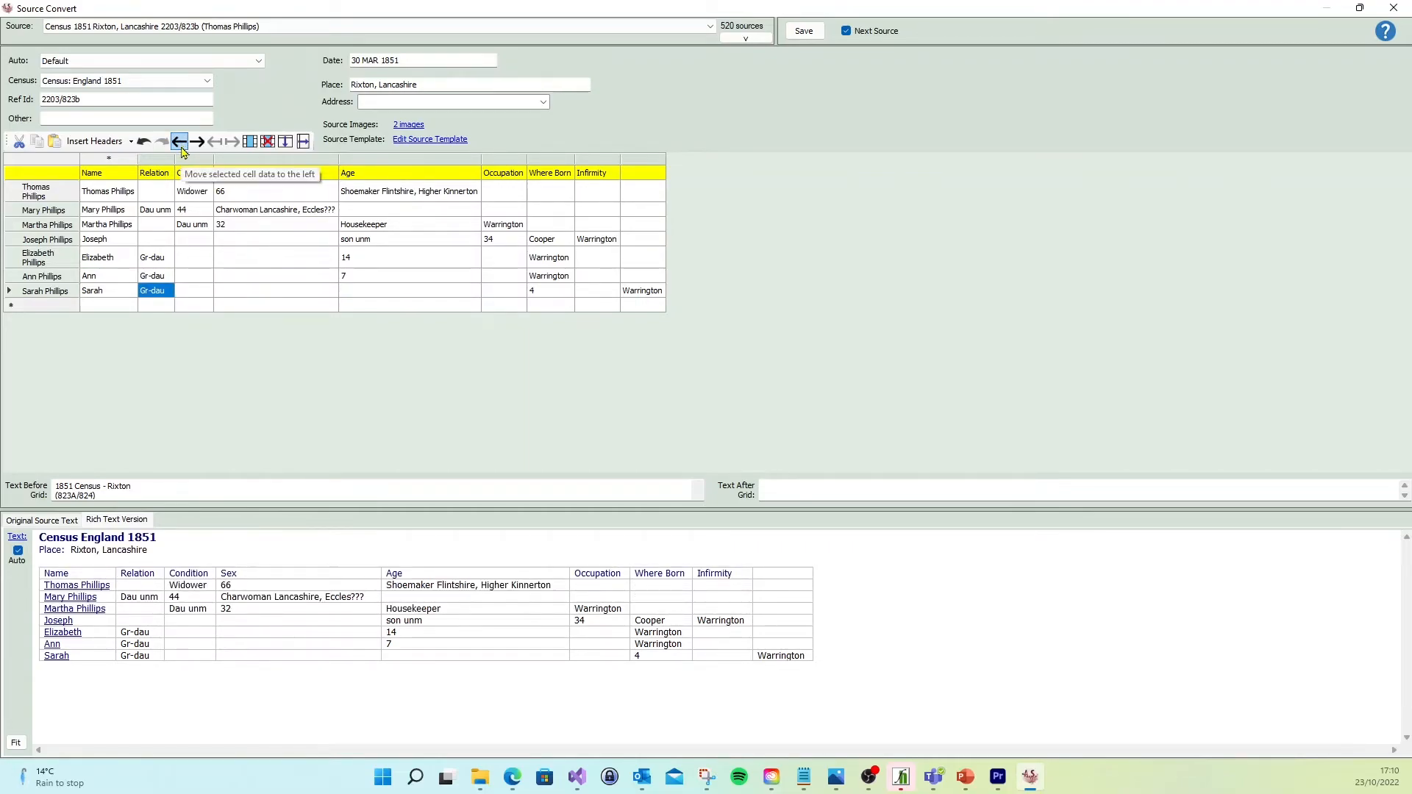
Shift the 32-year-old's "Dau unm" into Relation, and the youngest granddaughter's 4 and Warrington into the Age and Where Born columns.
click(194, 225)
click(180, 144)
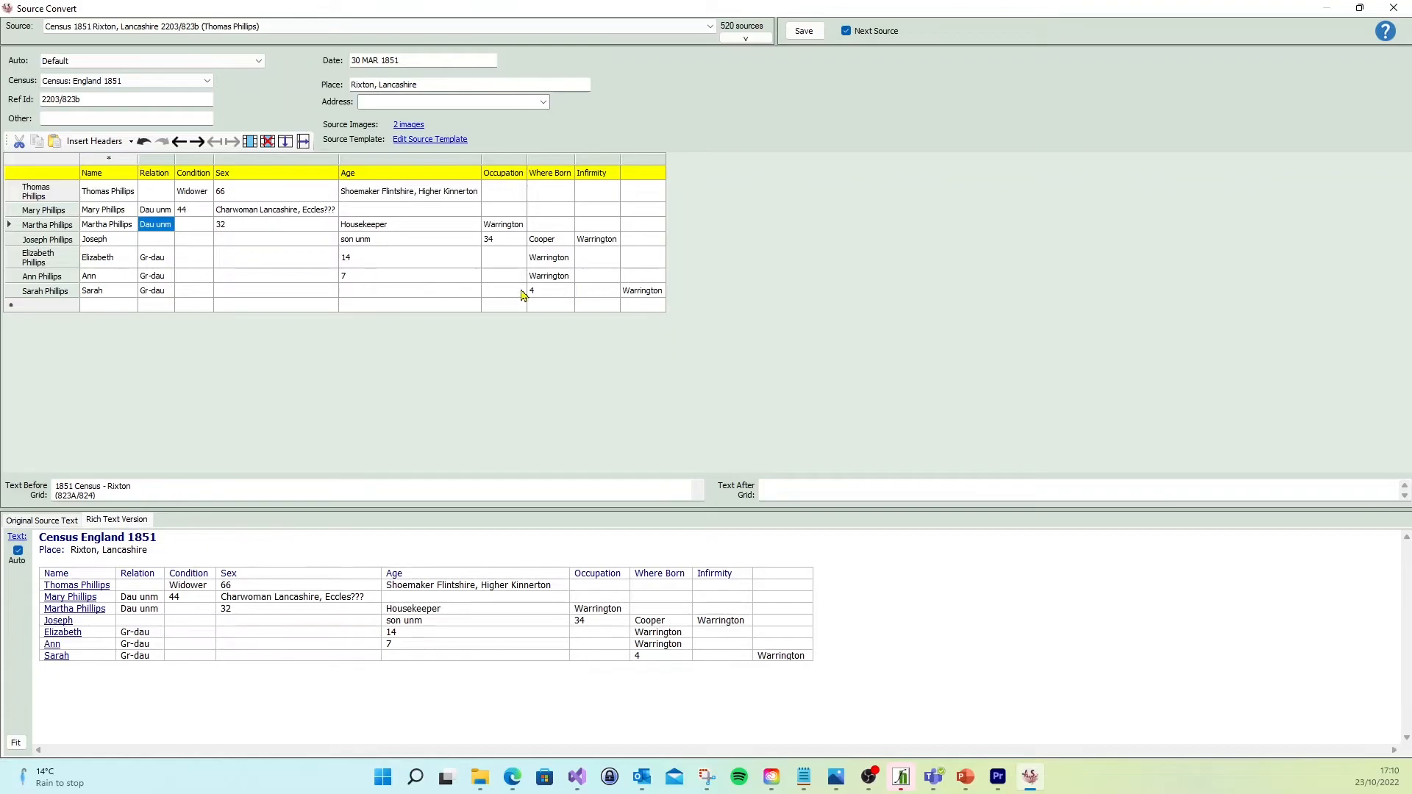
drag(541, 292, 650, 302)
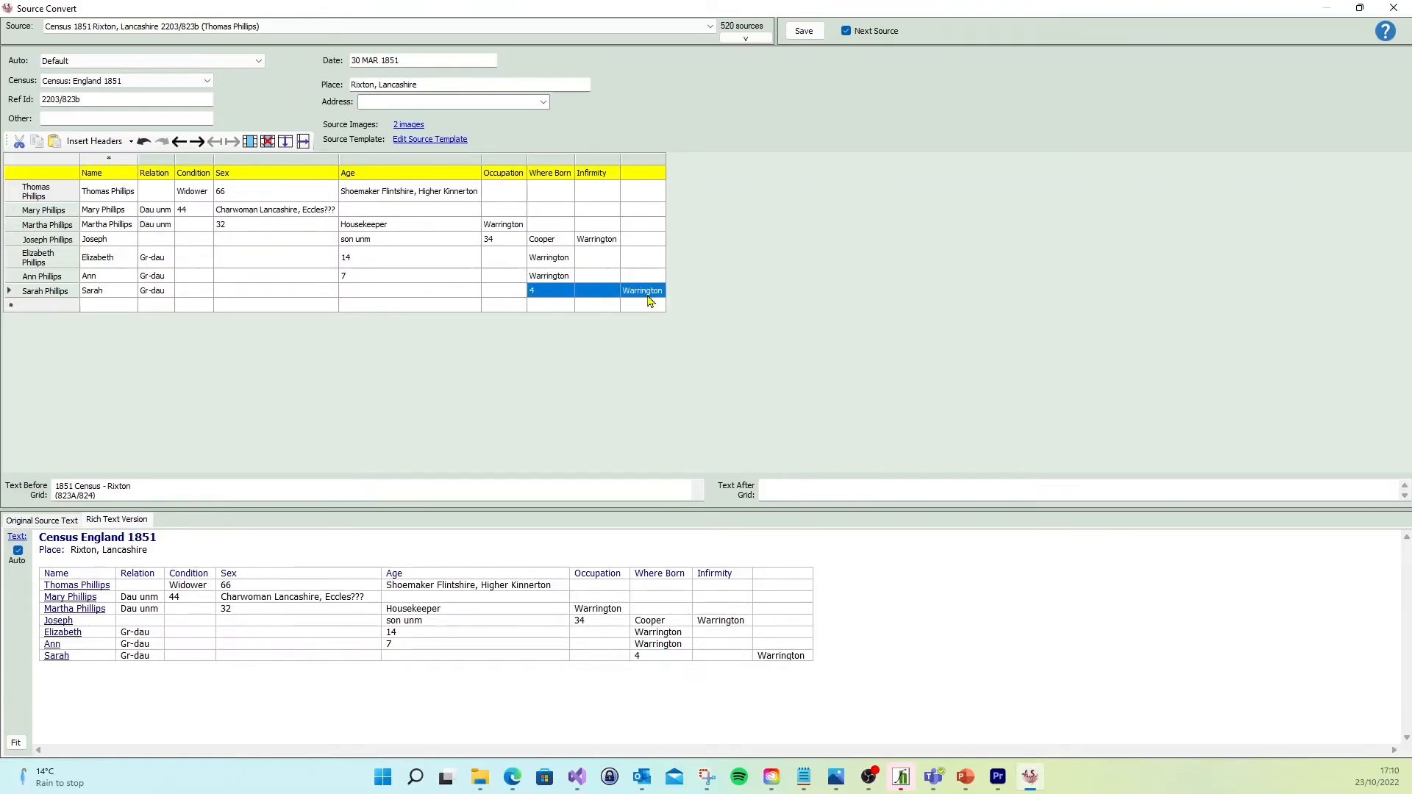
click(179, 142)
click(179, 142)
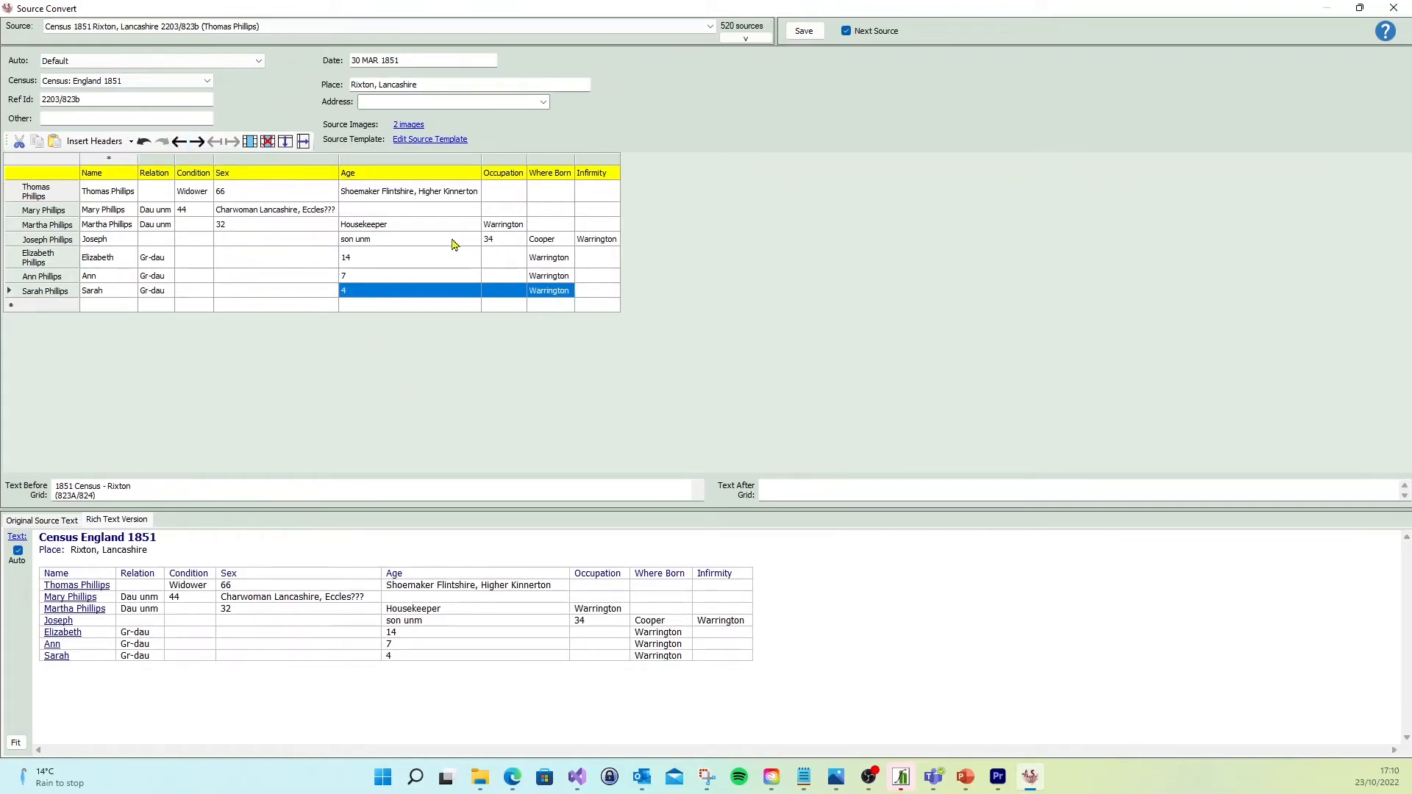
Shift the cooper's "son unm" entry into the Relation column and enter Head as the widower's relation.
click(388, 245)
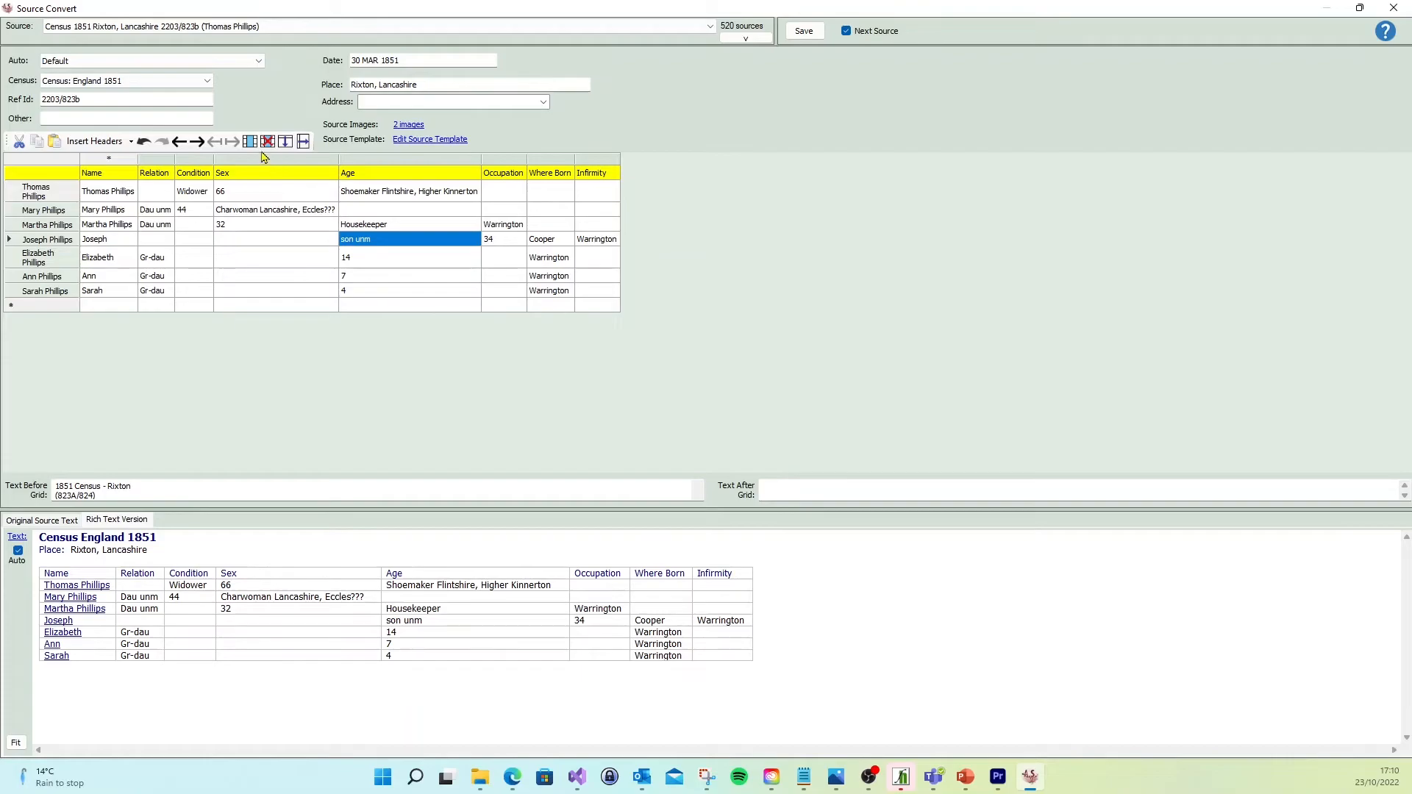
click(179, 142)
click(178, 142)
click(178, 142)
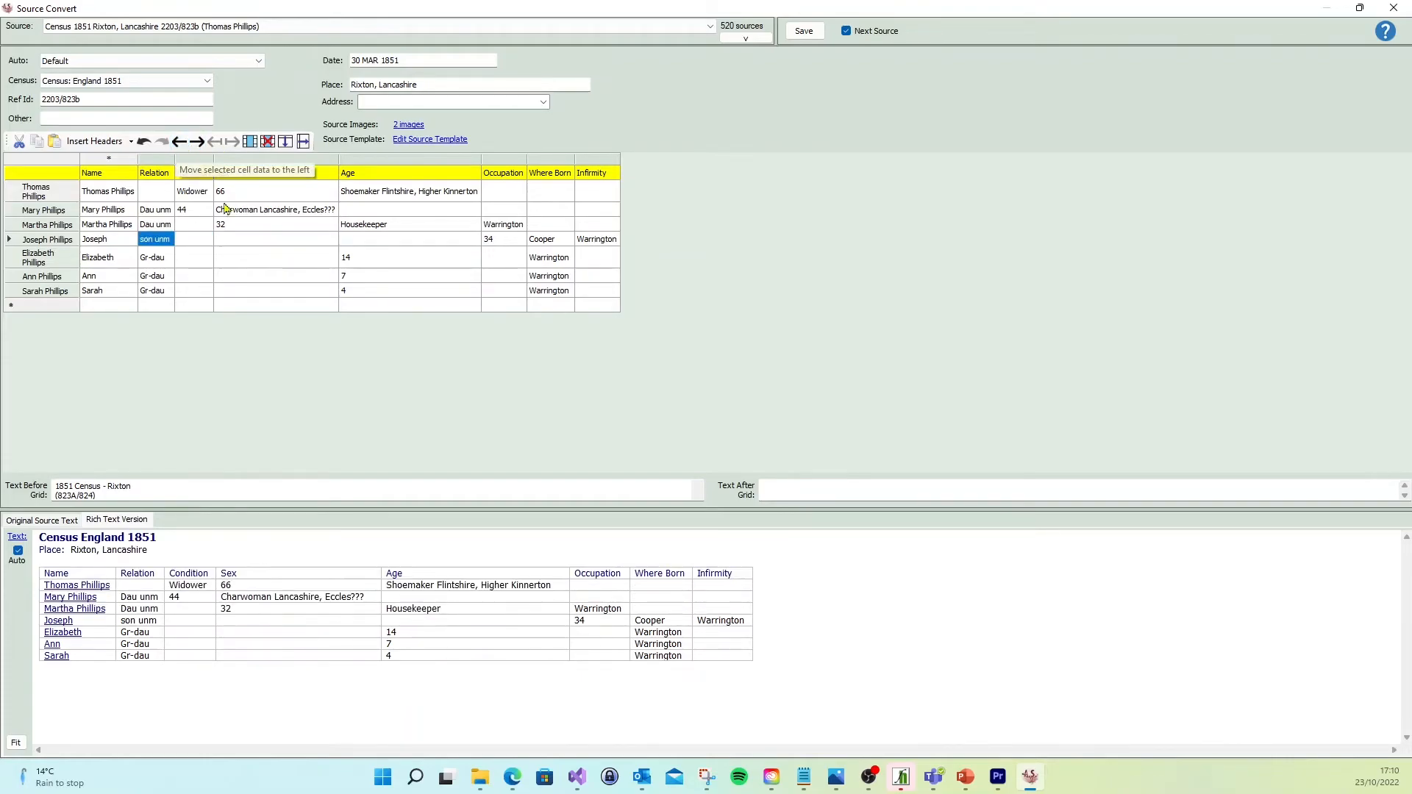
click(157, 195)
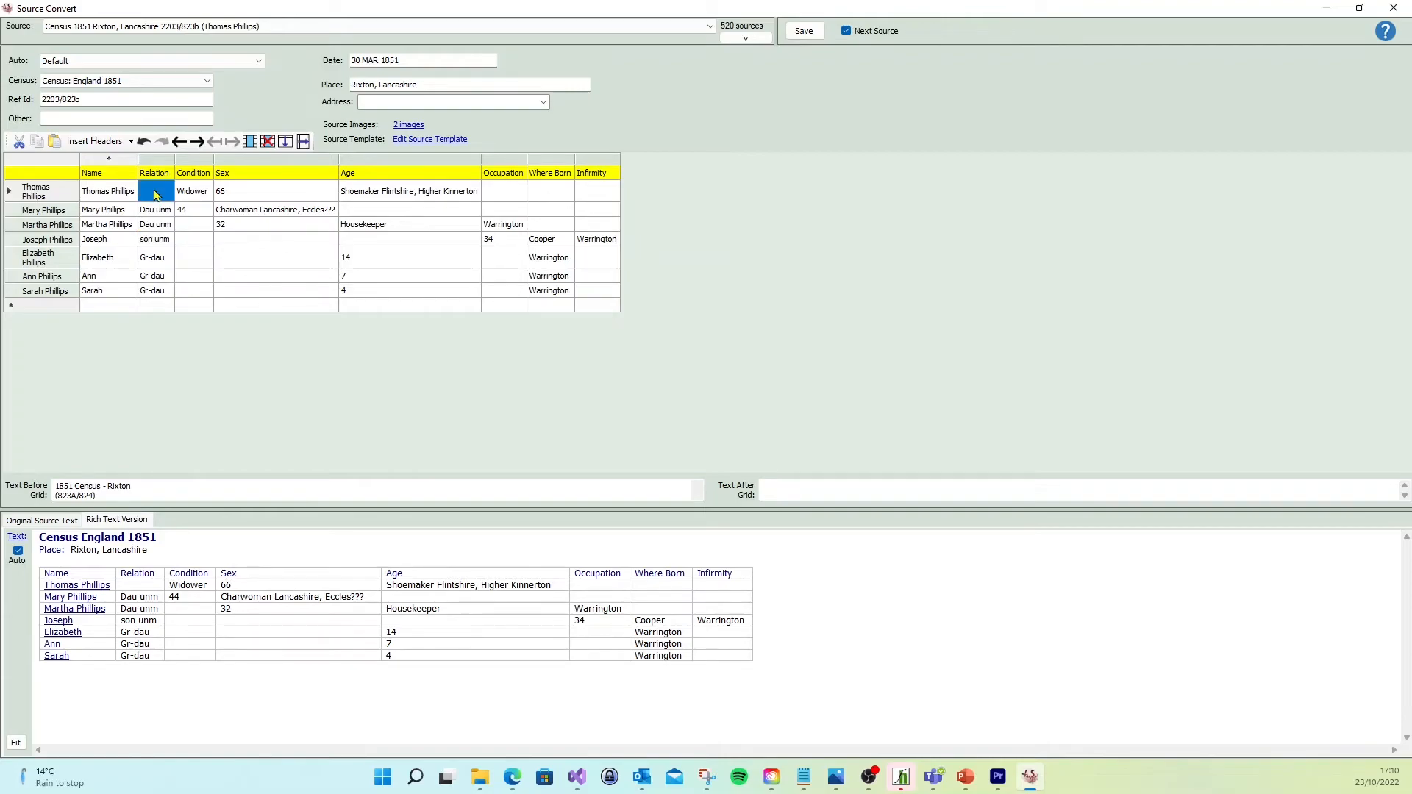
click(156, 192)
text(Head)
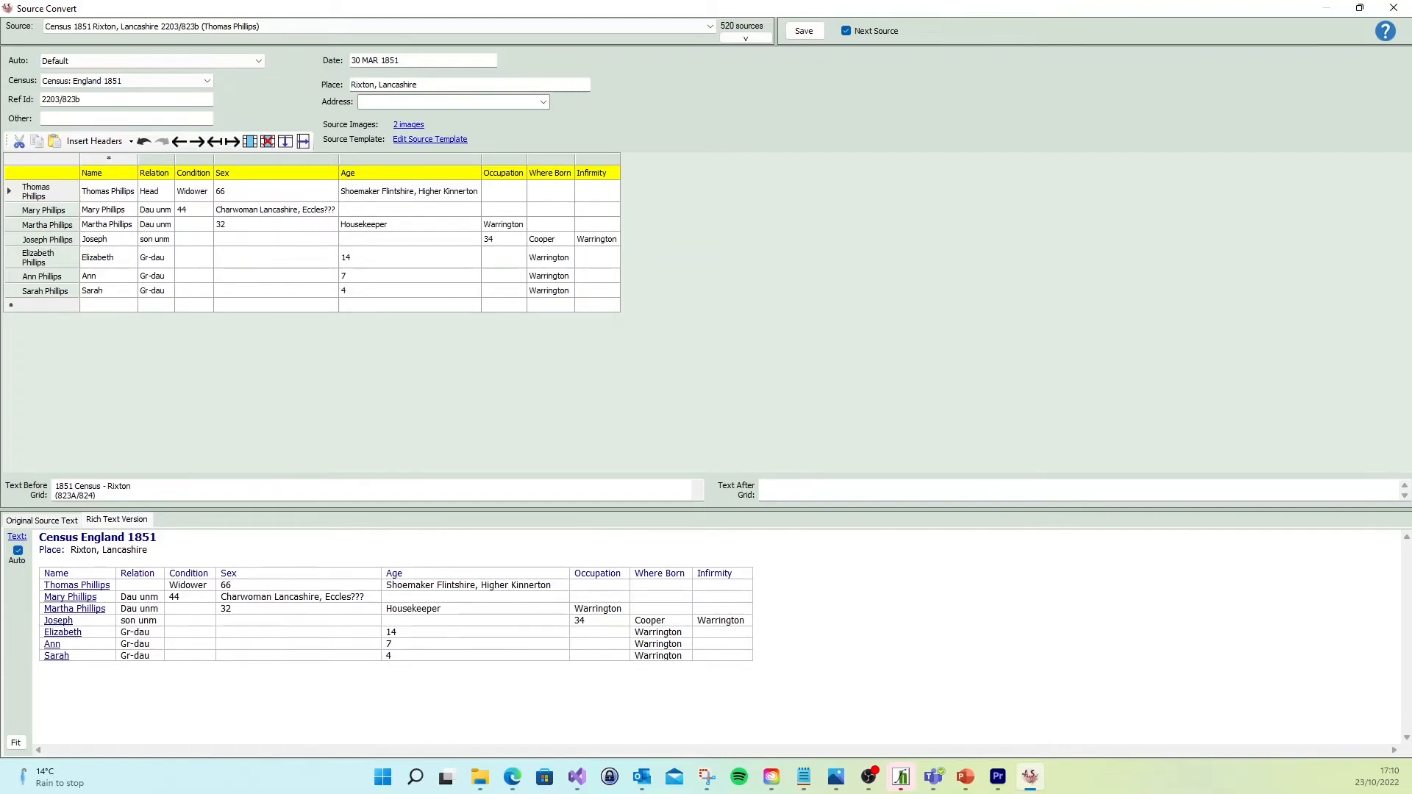
Shift the 44-year-old daughter's "Charwoman Lancashire, Eccles???" text into Occupation and her 44 into Age.
click(259, 211)
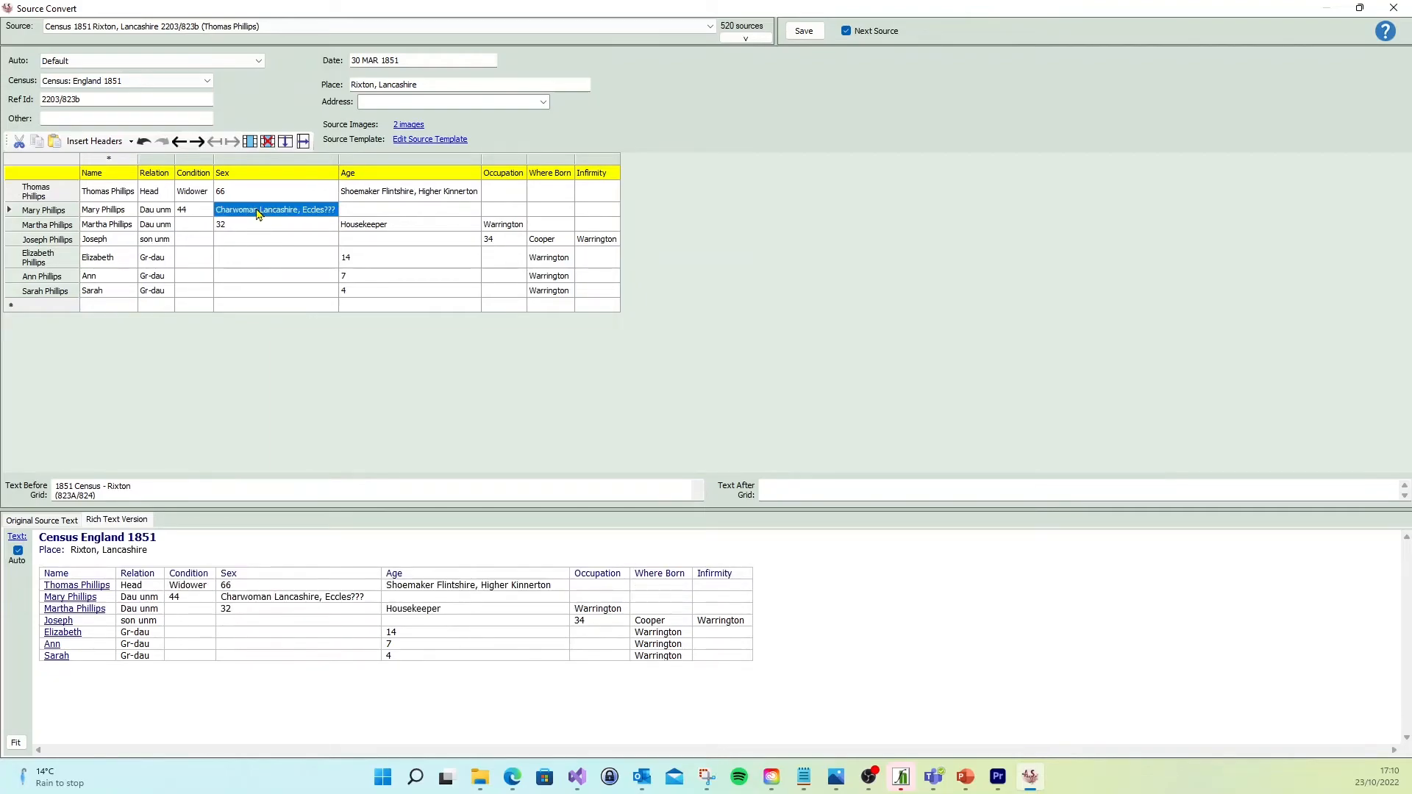
click(197, 142)
click(197, 142)
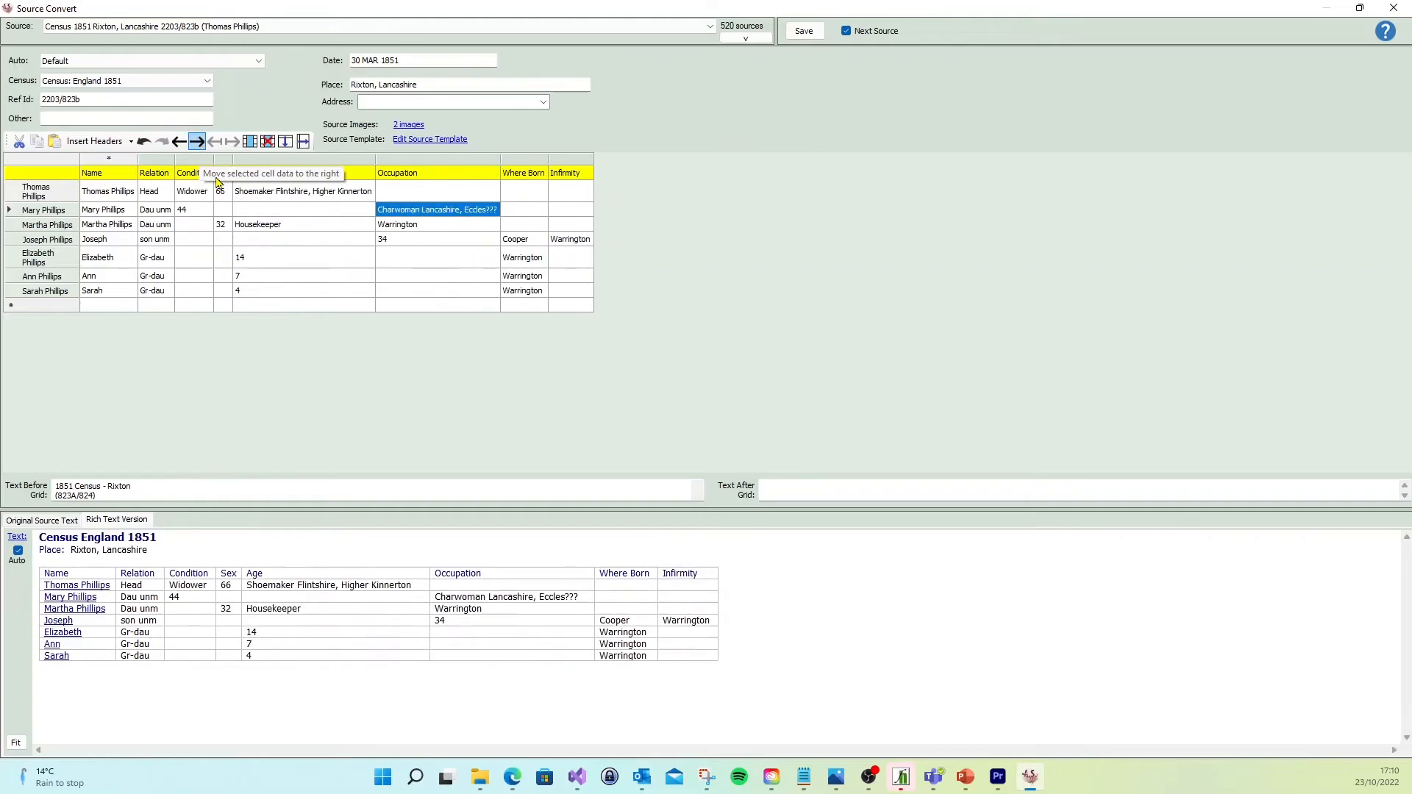
click(194, 193)
click(199, 209)
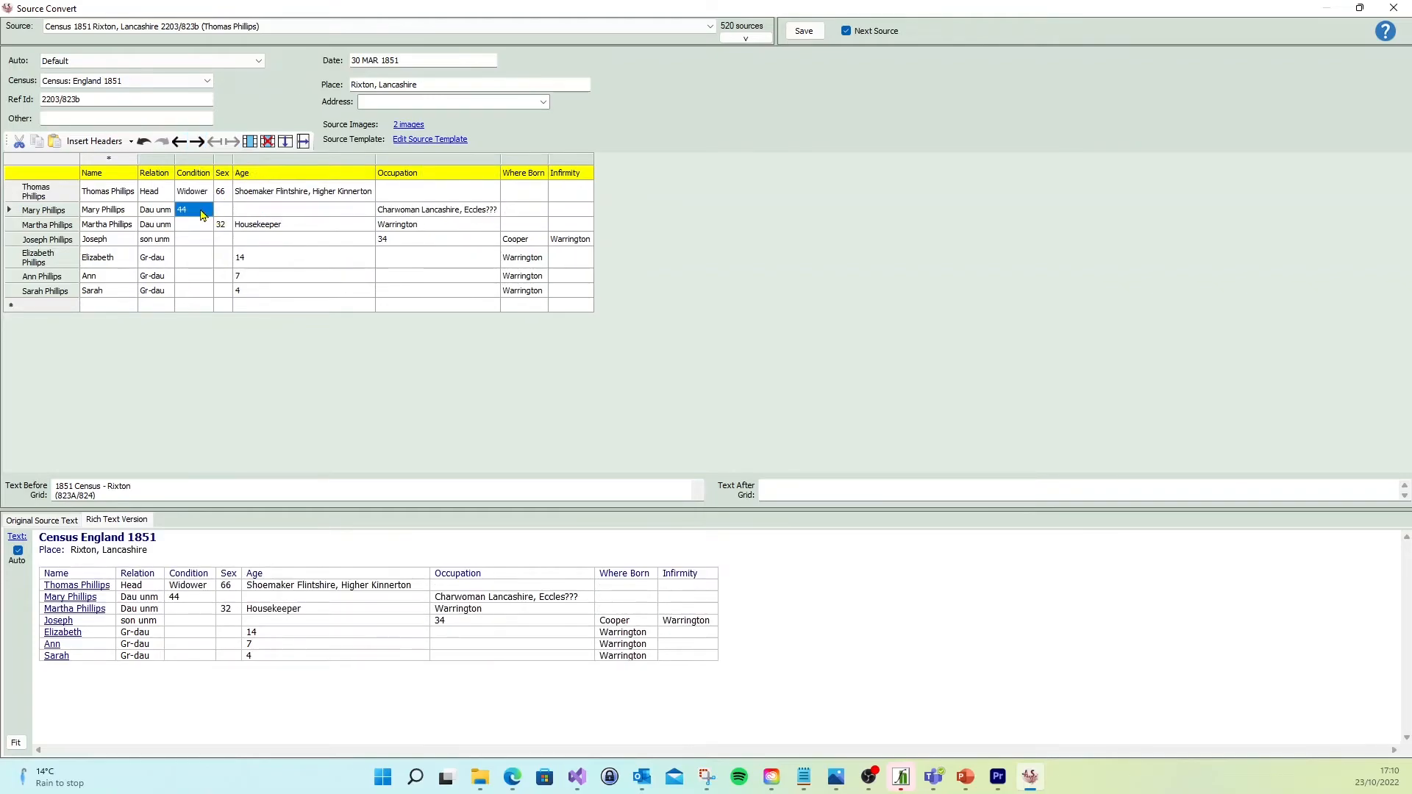
click(197, 141)
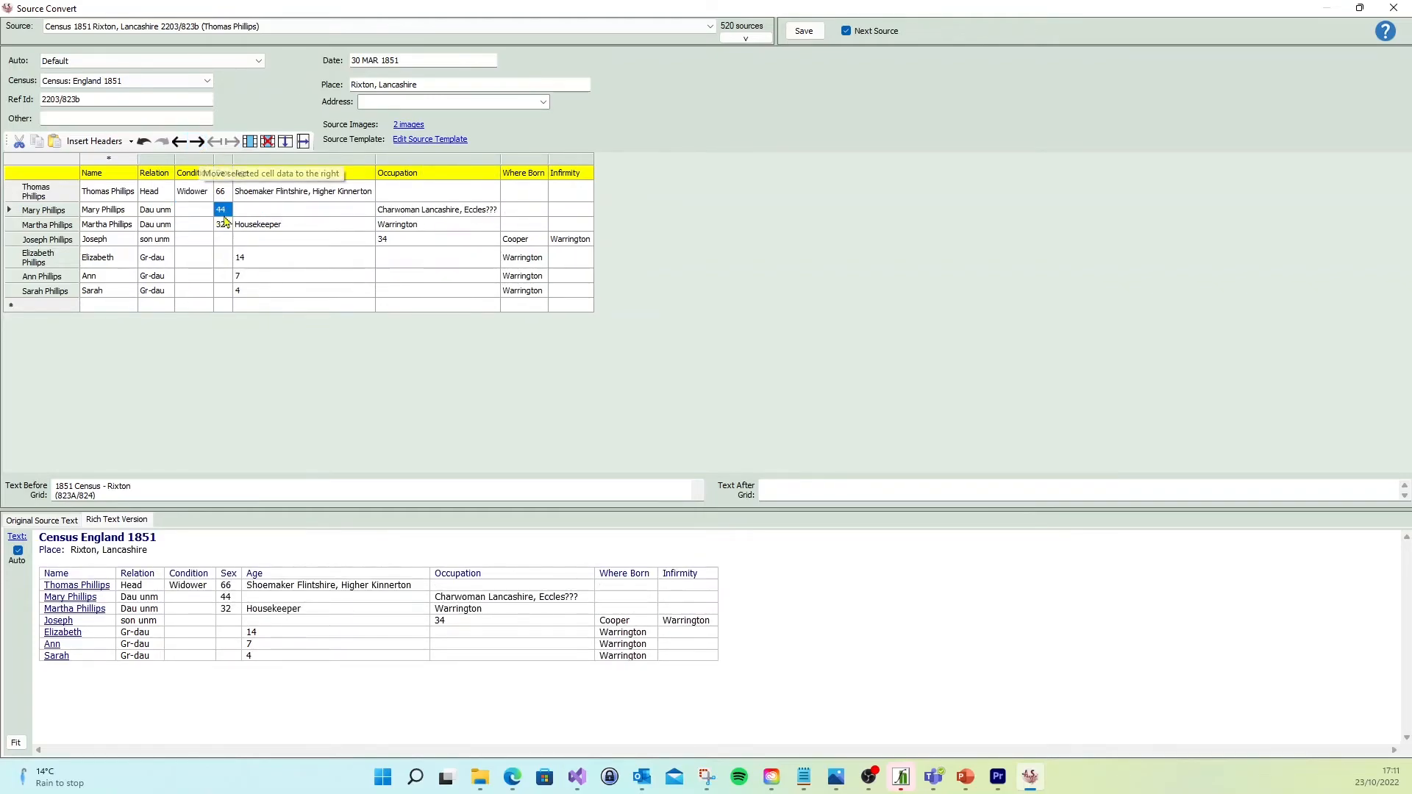
drag(253, 259, 255, 266)
click(255, 261)
click(225, 214)
click(197, 141)
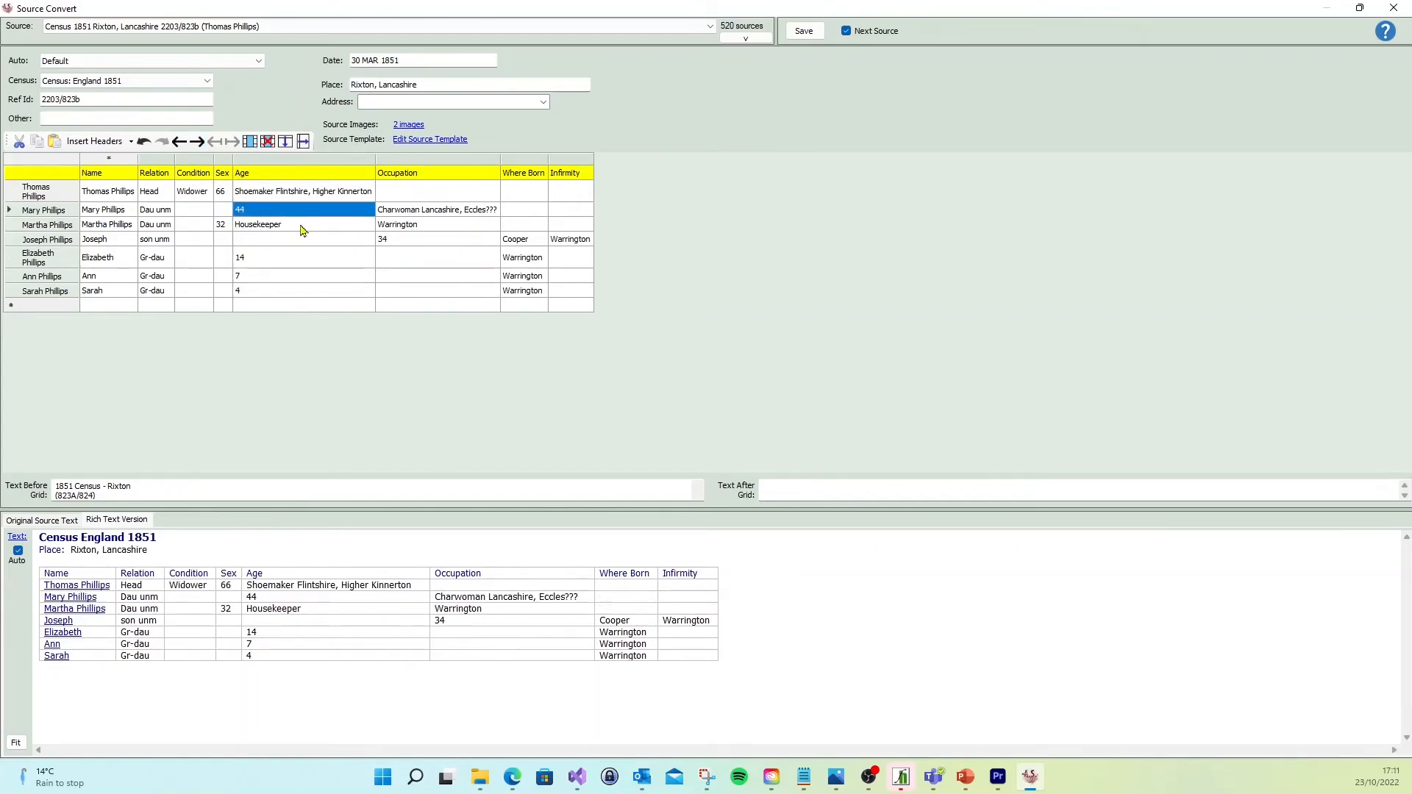
Shift Housekeeper and Warrington into Occupation and Where Born, and the son's 34, Cooper and Warrington into Age, Occupation and Where Born.
drag(301, 226, 406, 229)
click(197, 141)
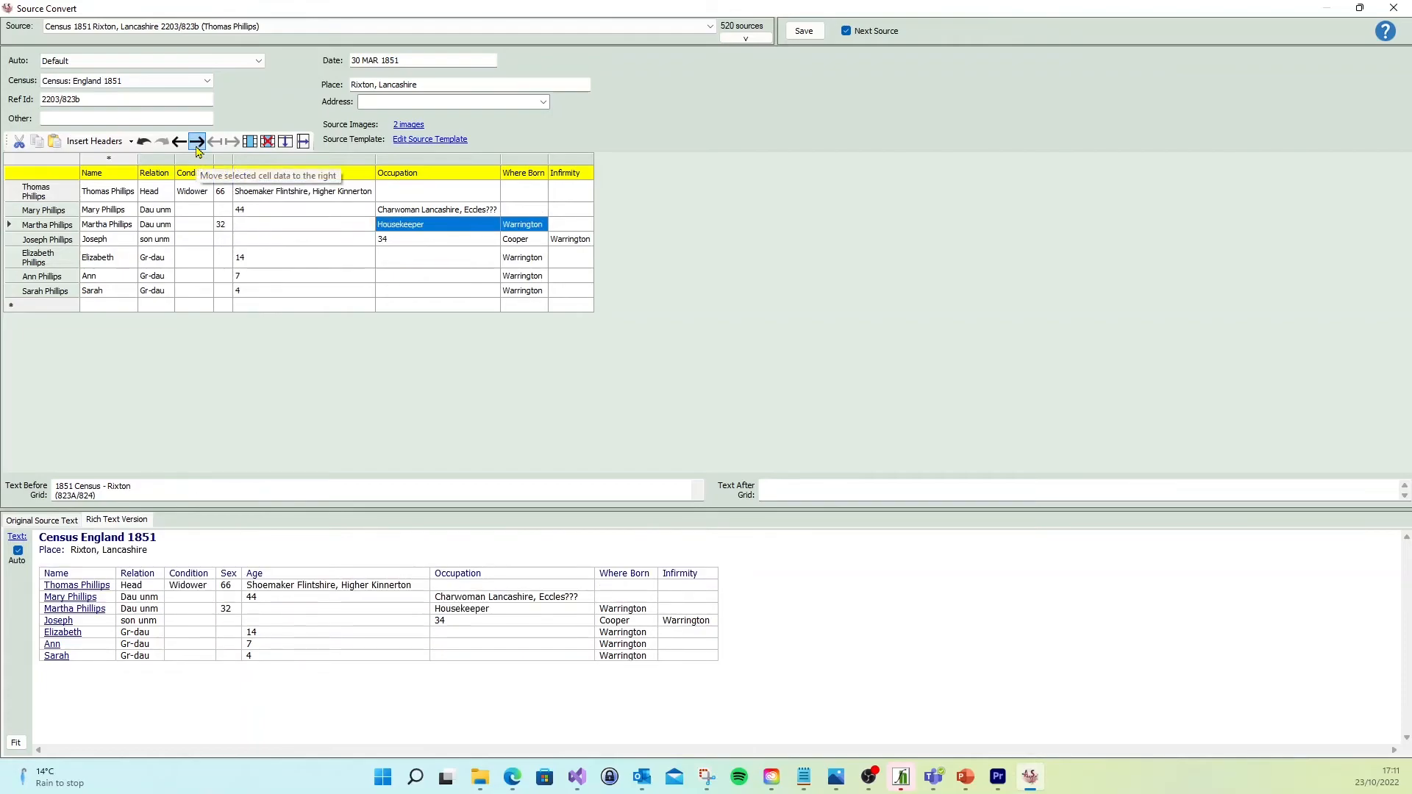
drag(430, 248, 564, 242)
click(179, 141)
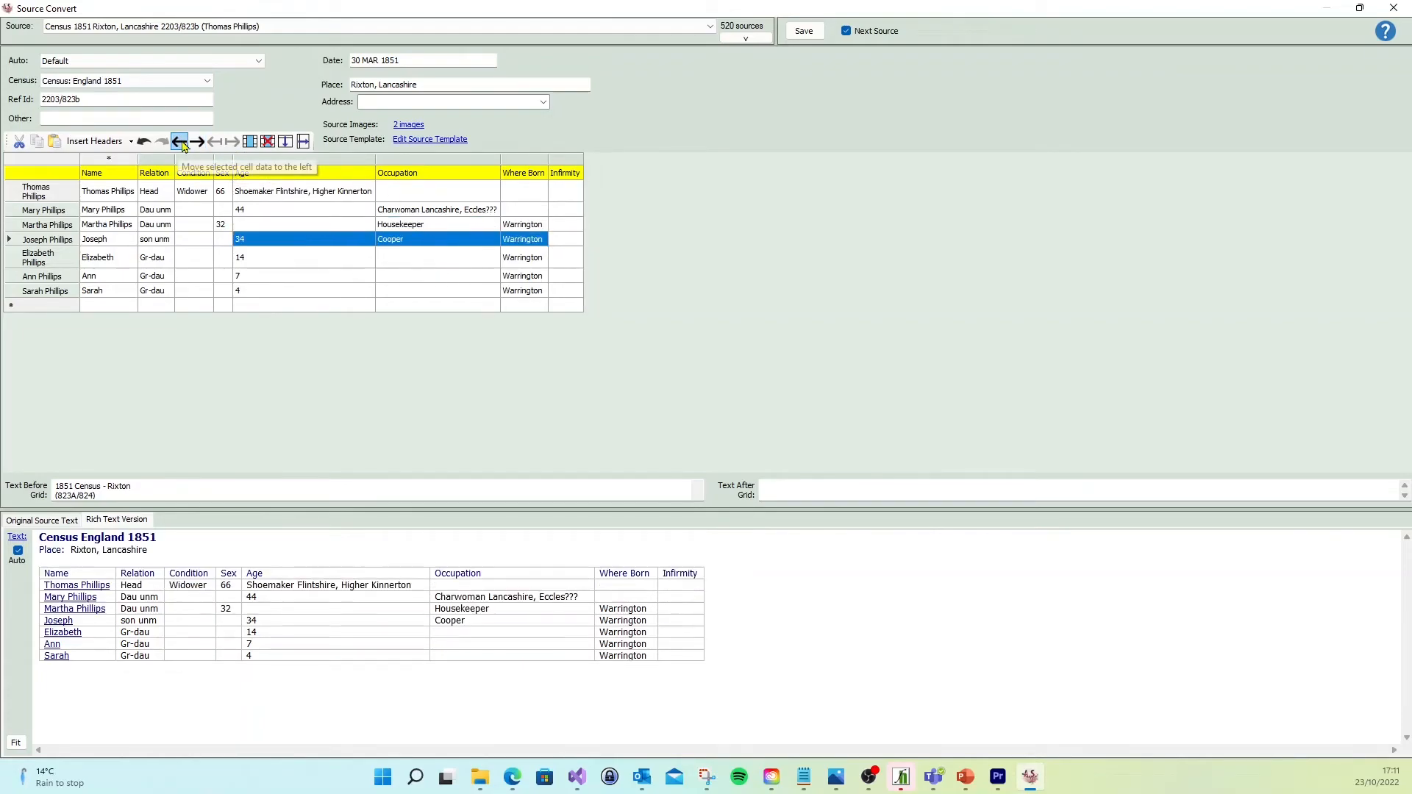
Shift the housekeeper's 32 into Age, and the widower's 66 and "Shoemaker Flintshire, Higher Kinnerton" into Age and Occupation.
click(228, 224)
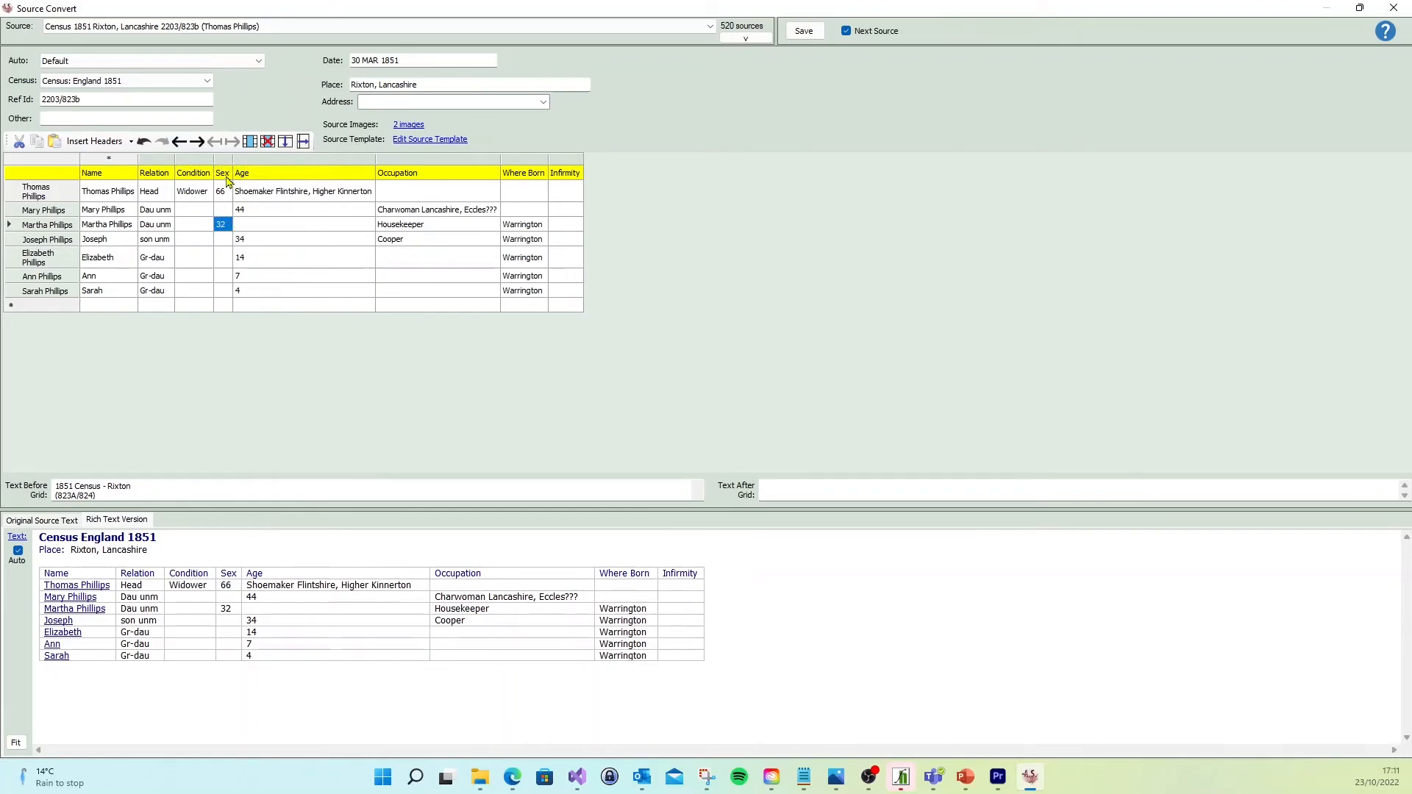
click(197, 141)
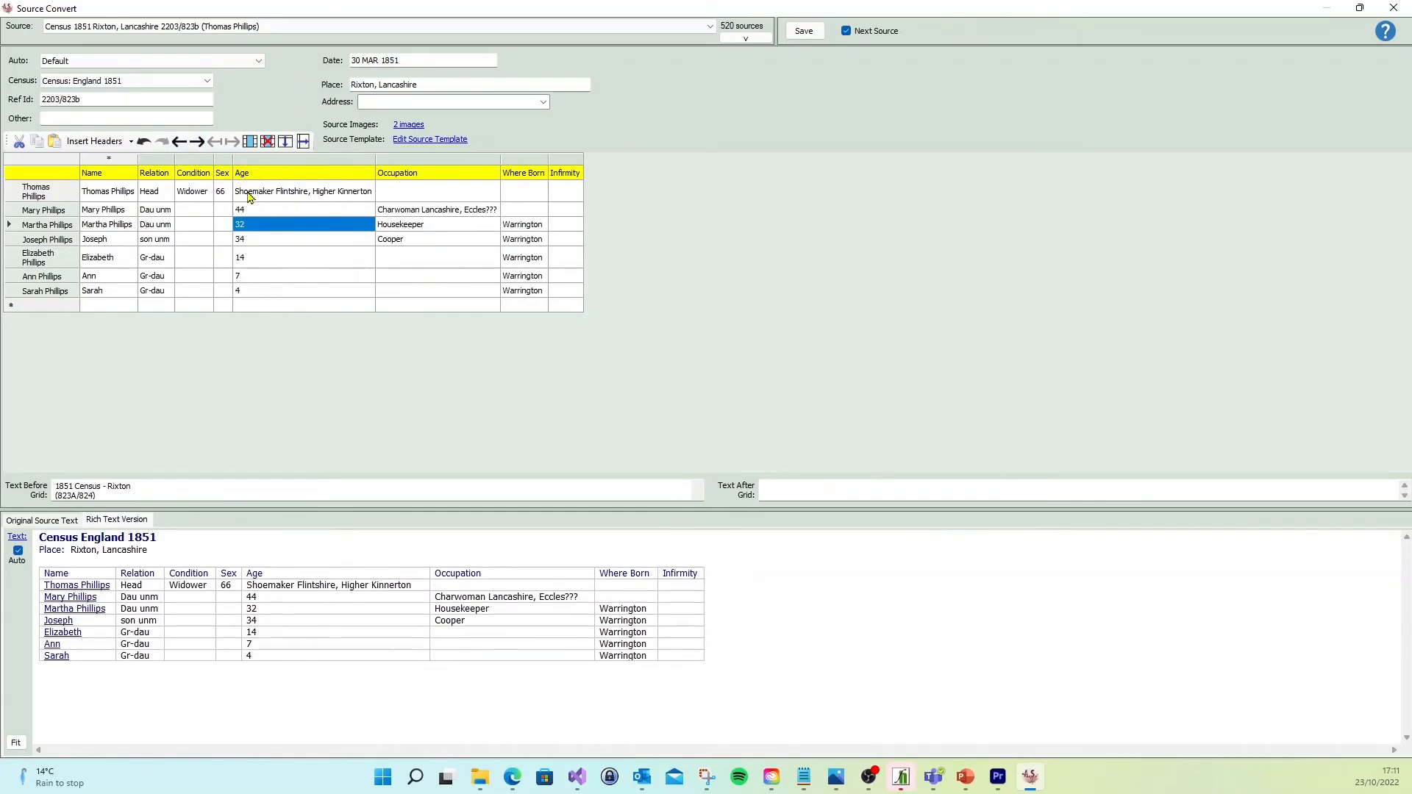
drag(222, 193, 253, 193)
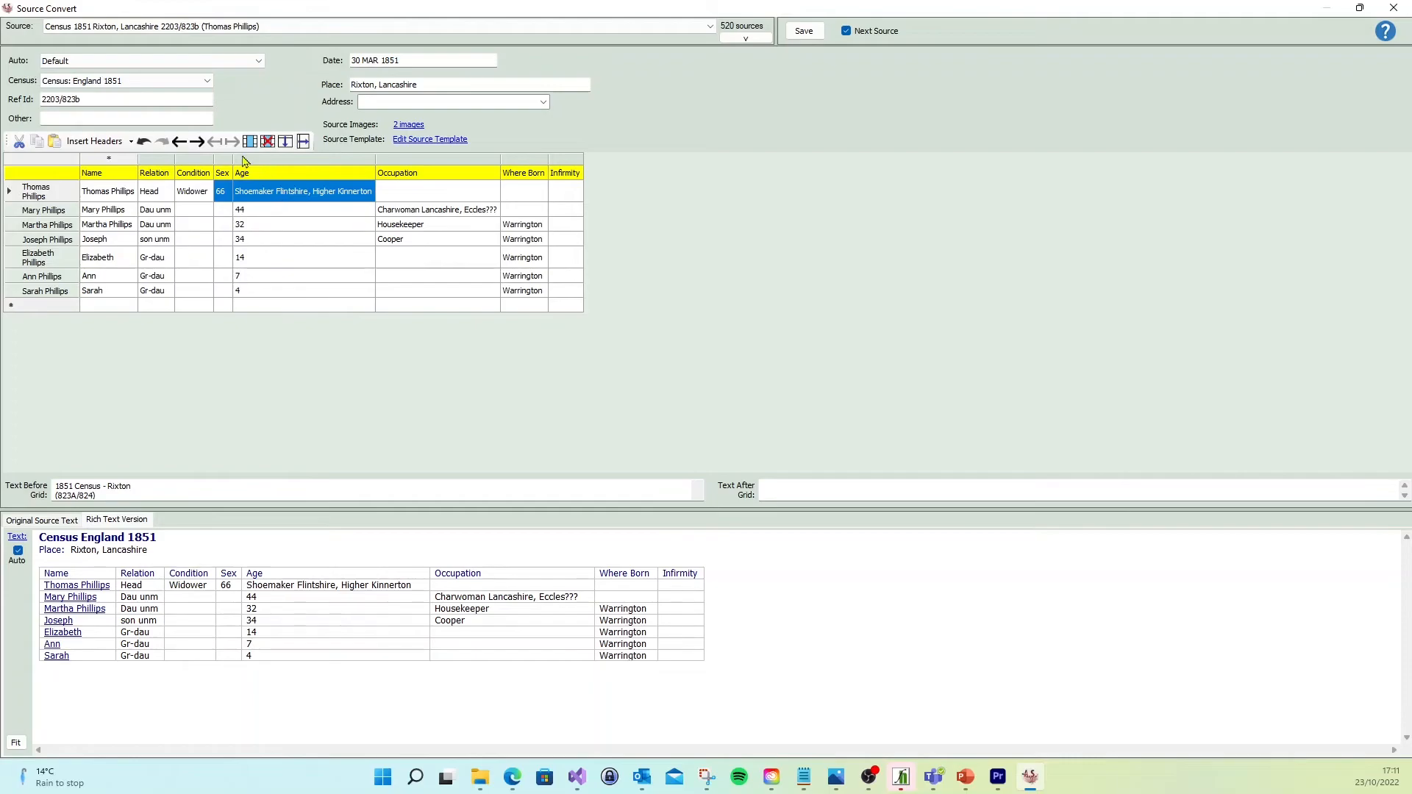
click(197, 141)
click(331, 230)
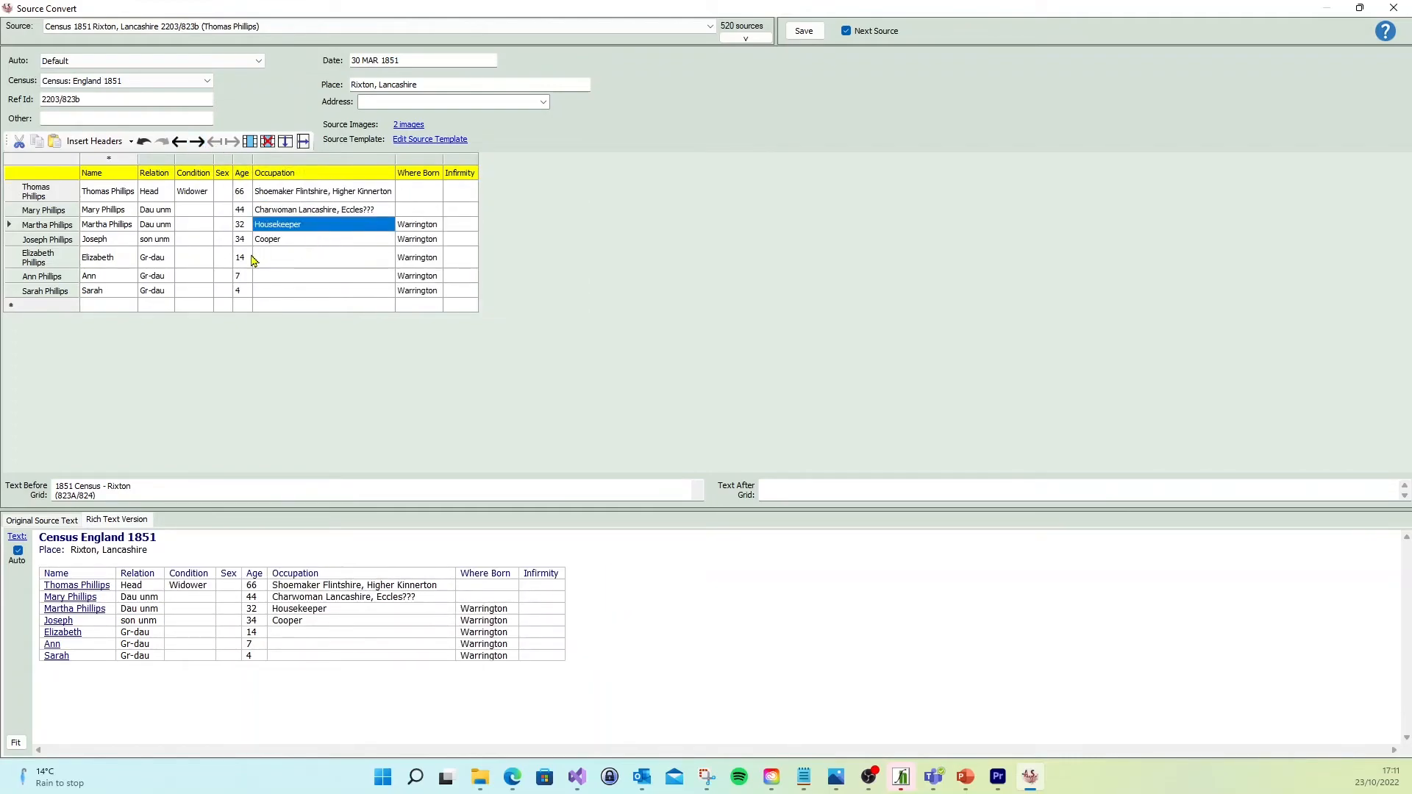
Split "Dau unm" in both daughters' rows so Dau stays in Relation and unm moves to Condition.
click(156, 214)
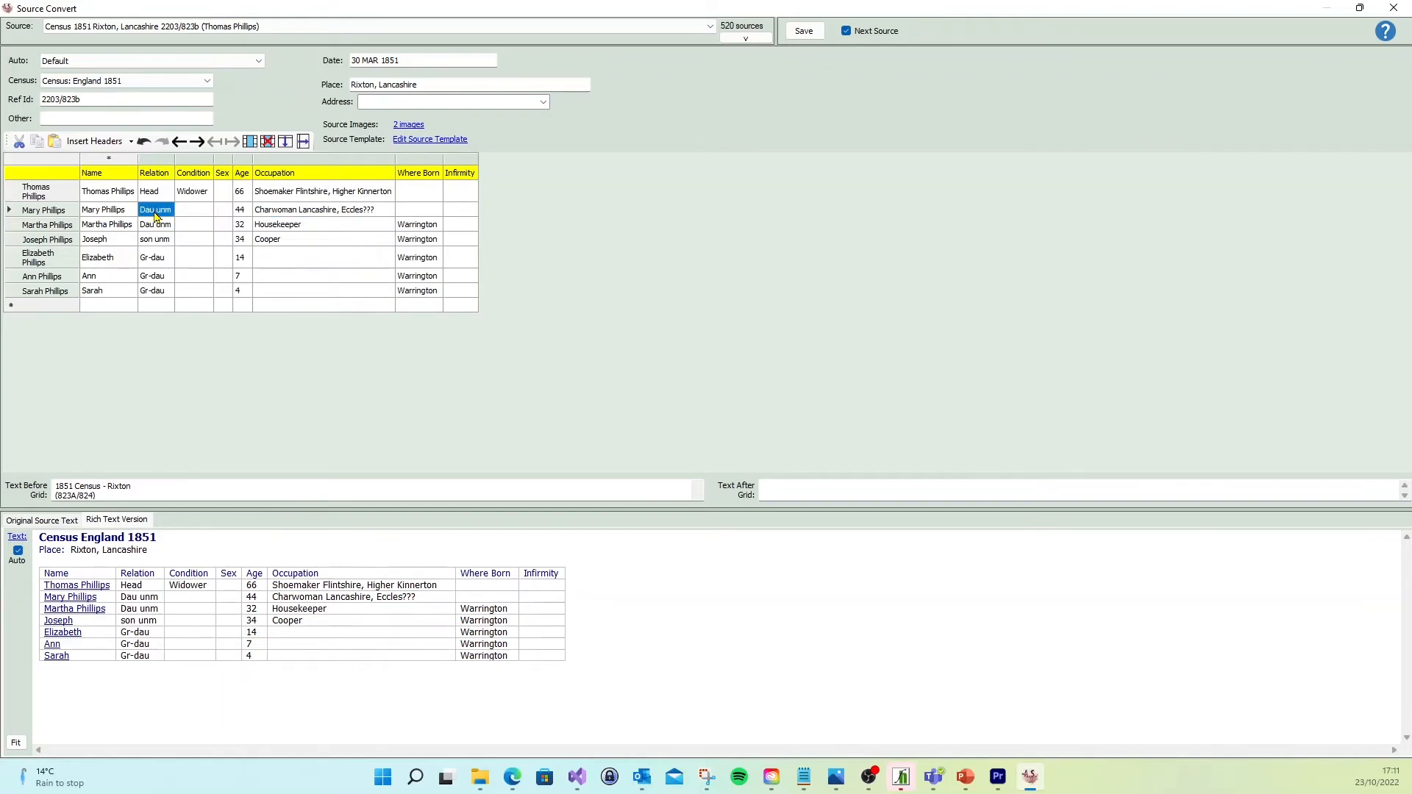
click(157, 210)
click(156, 210)
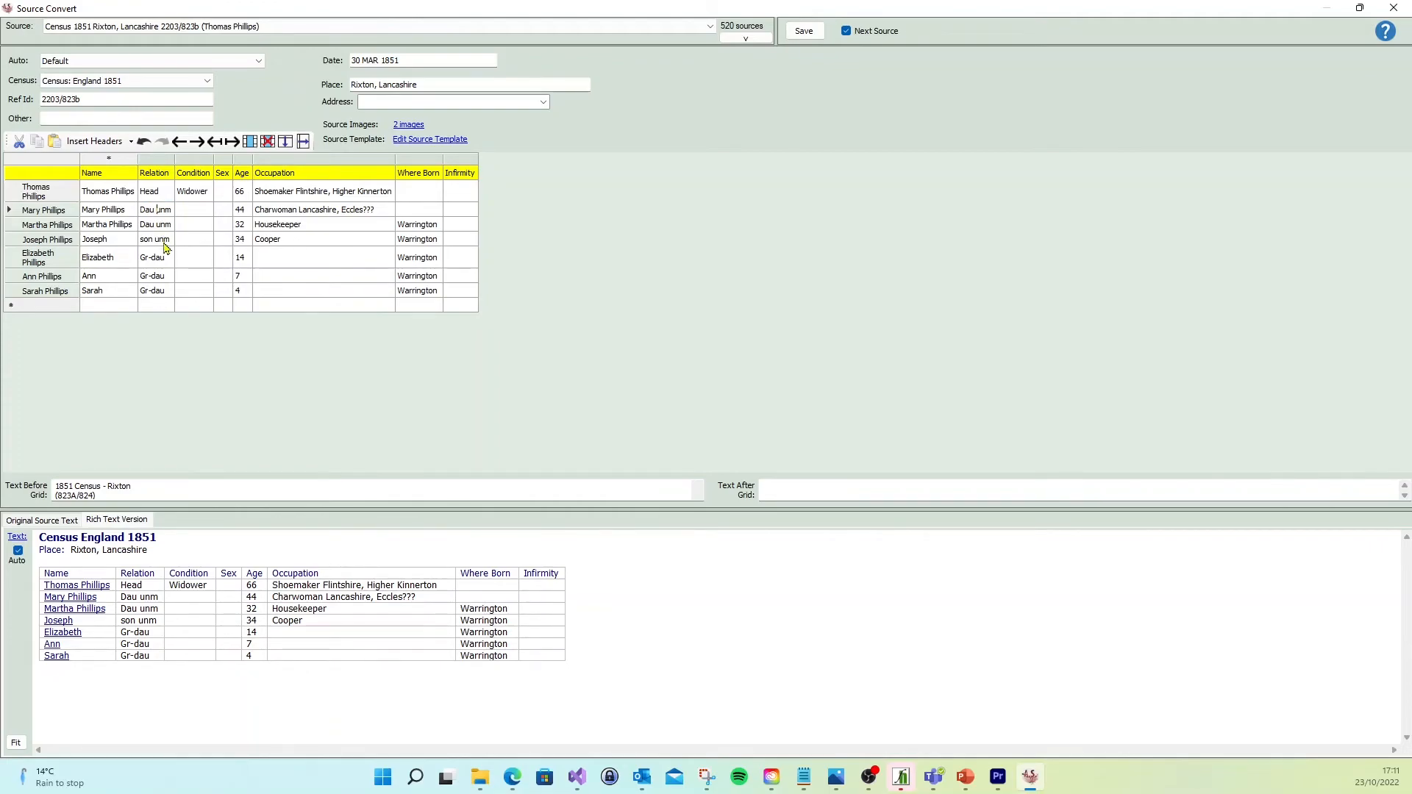
click(233, 143)
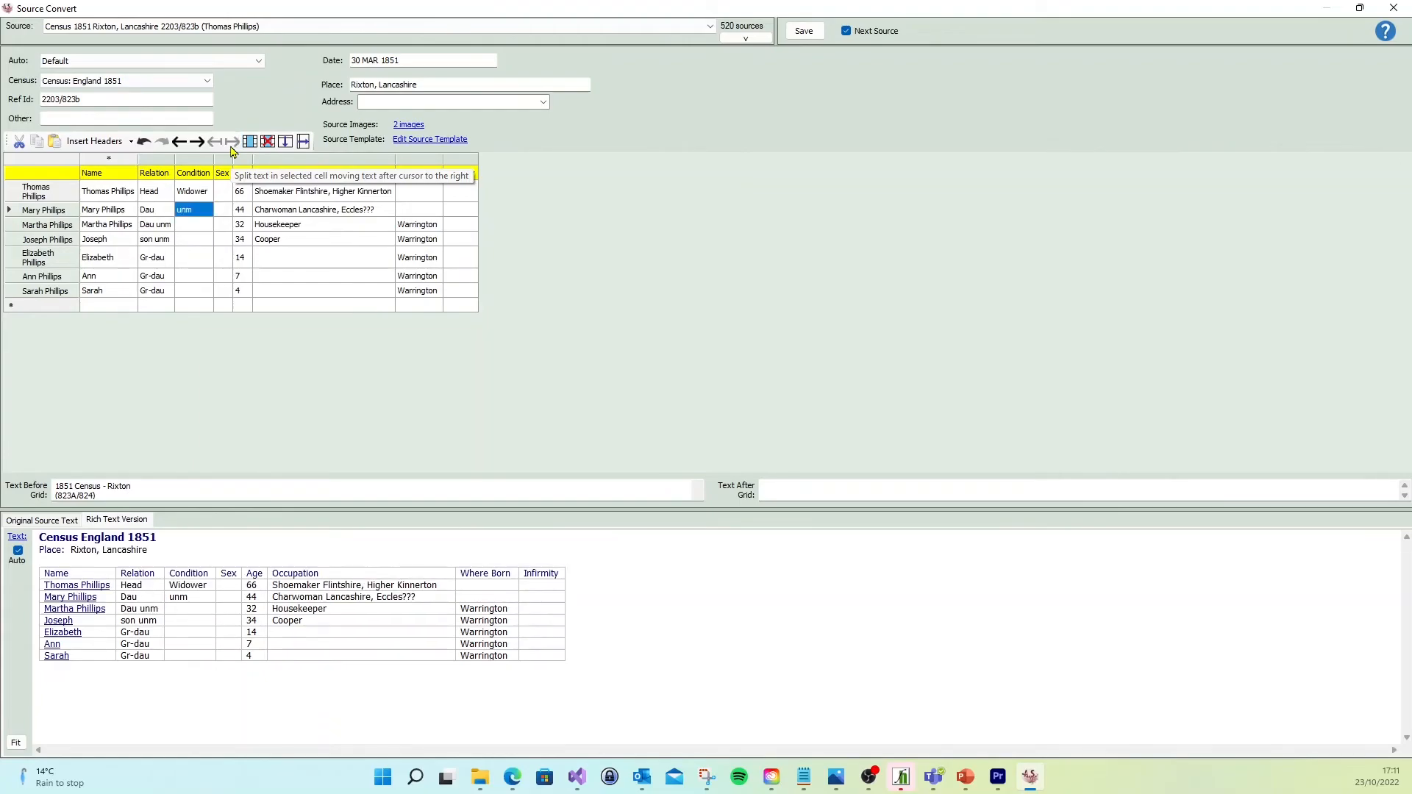
click(157, 226)
click(157, 226)
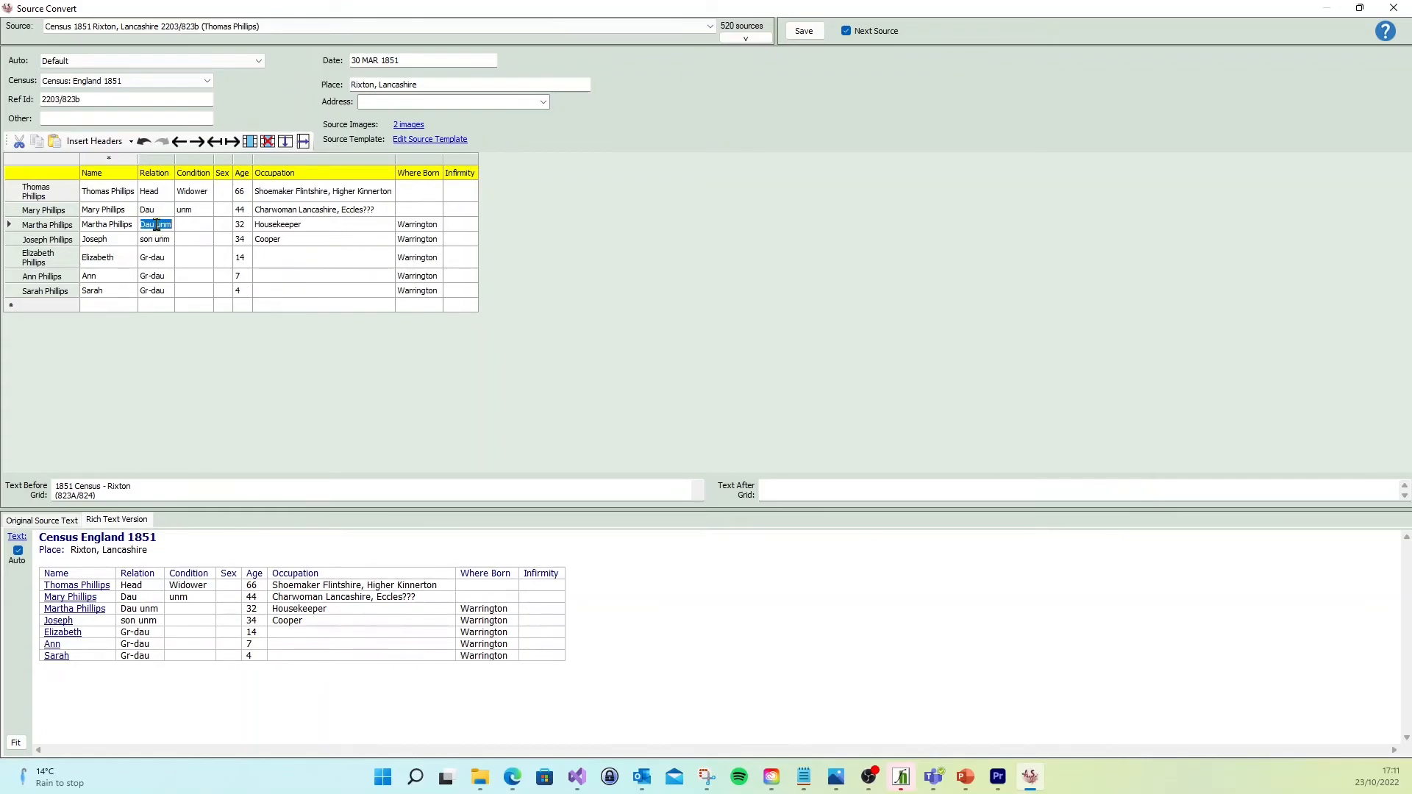
click(233, 142)
Split "son unm" between the Relation and Condition columns, and fill the Sex column with each linked individual's gender.
click(156, 241)
click(156, 242)
click(227, 147)
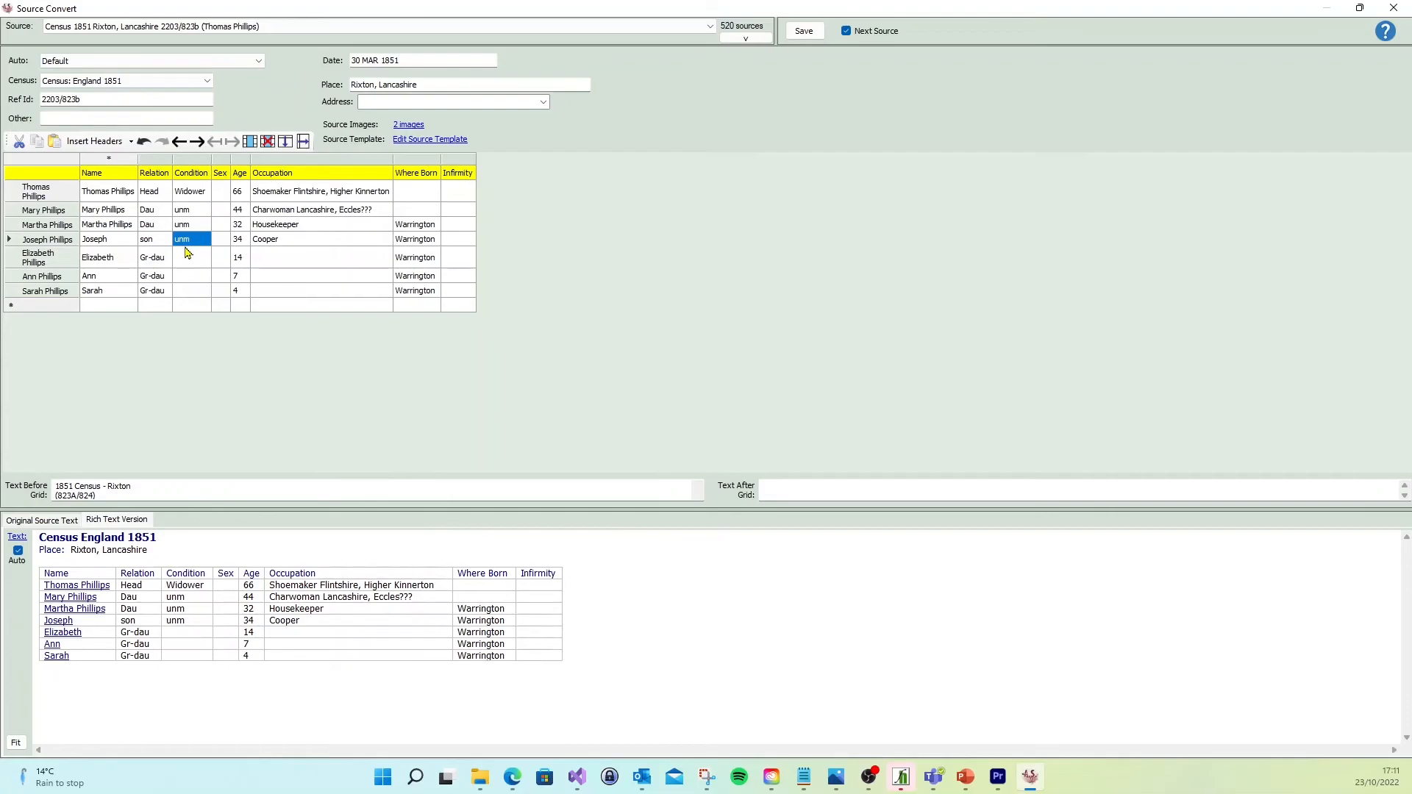
right_click(224, 162)
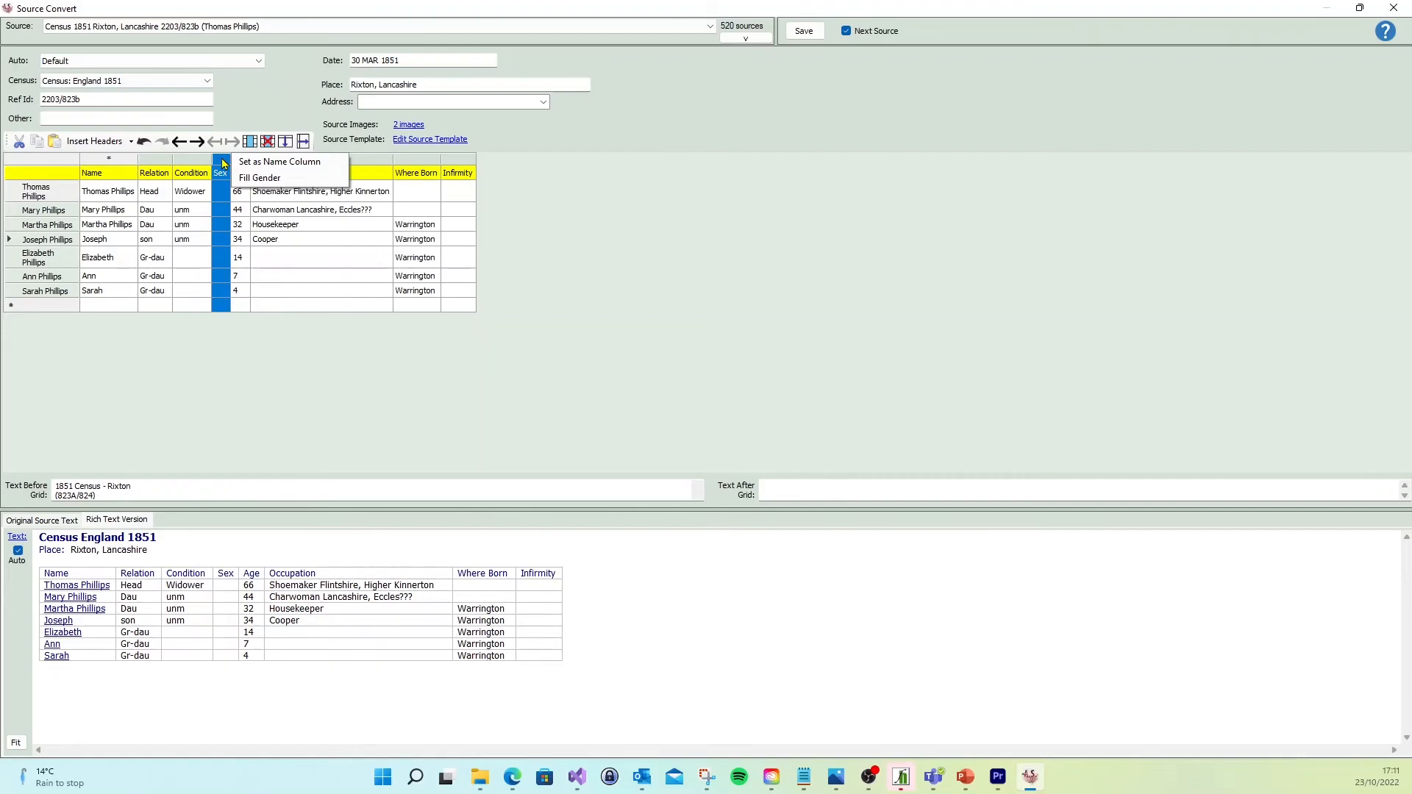
click(294, 182)
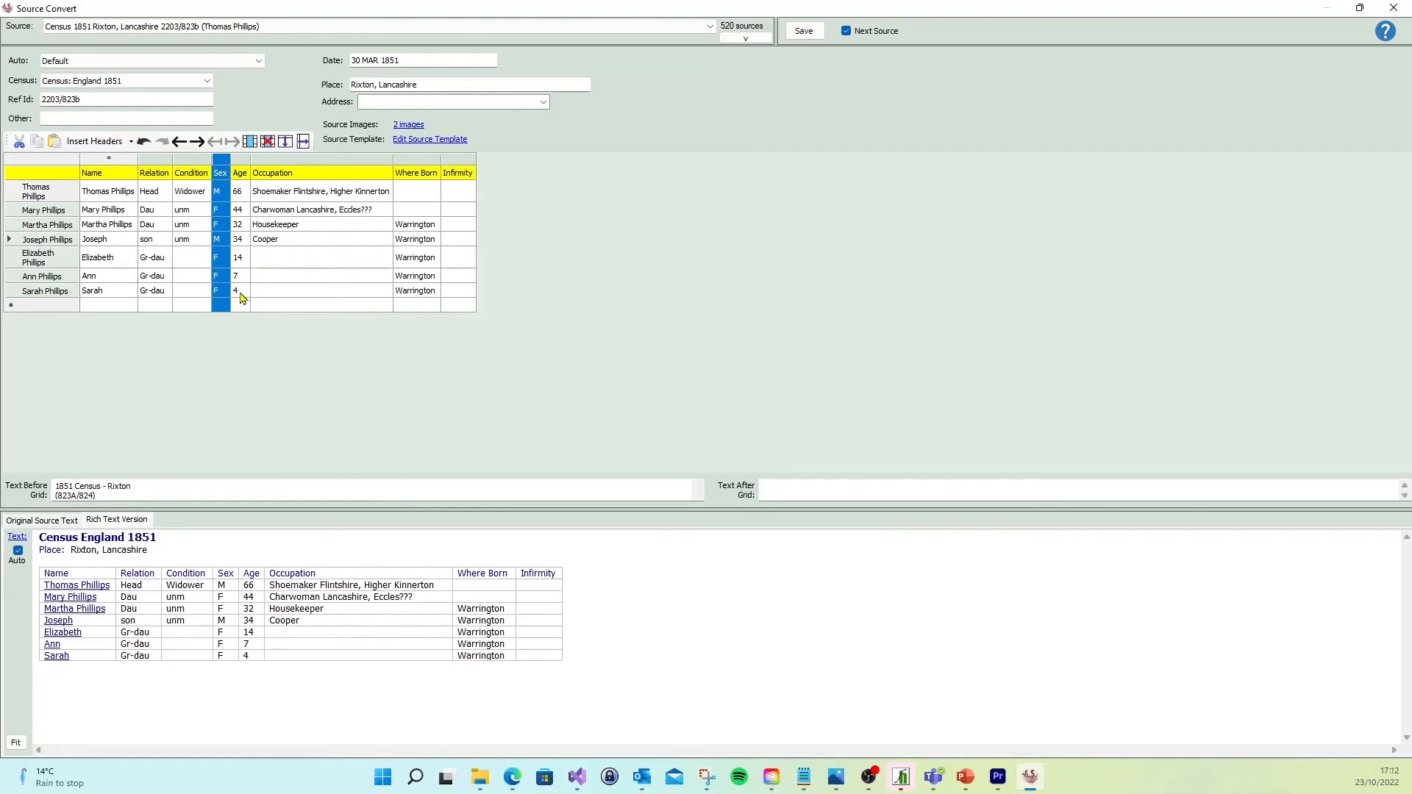
Split the Shoemaker and Charwoman entries, moving "Flintshire, Higher Kinnerton" and "Lancashire, Eccles???" from Occupation into Where Born.
click(304, 197)
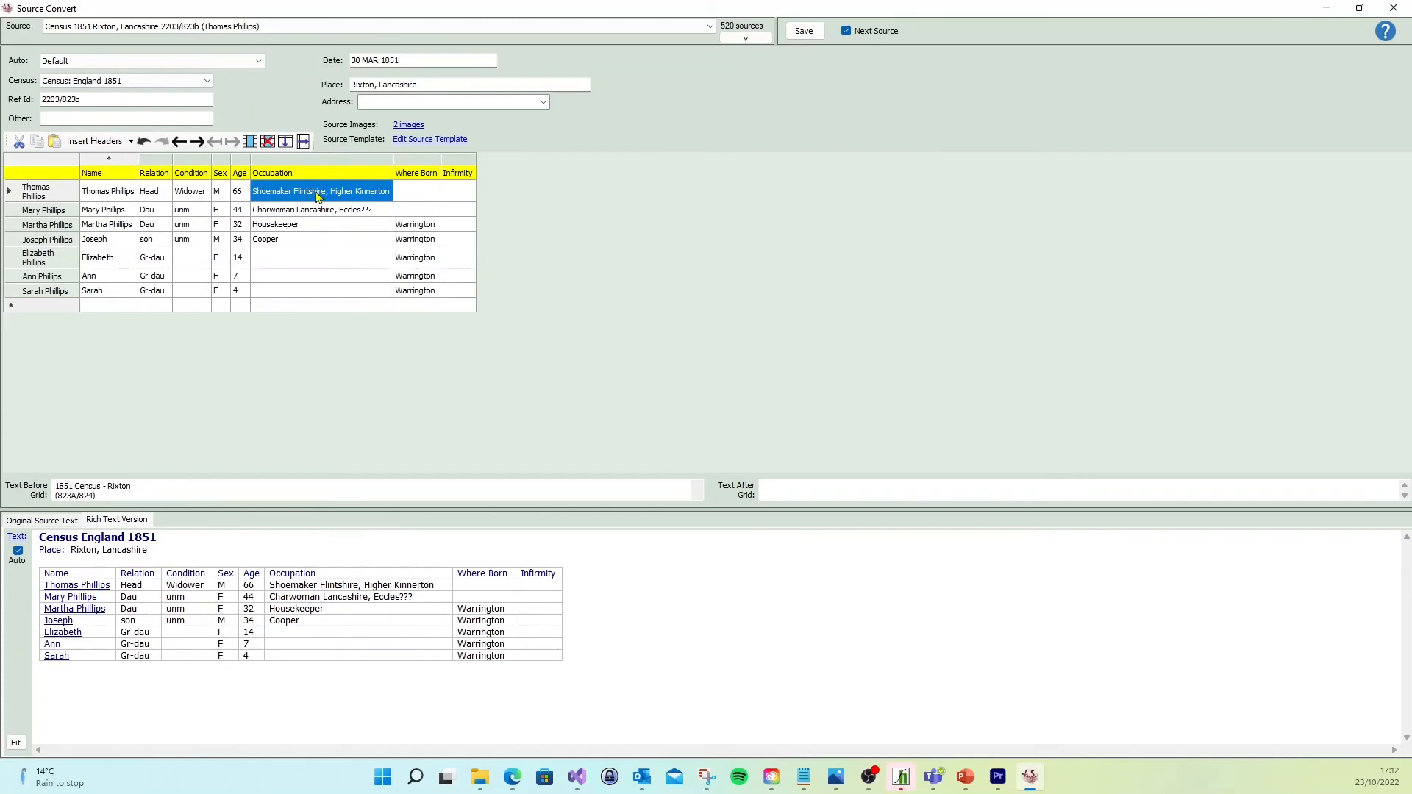
click(294, 193)
click(294, 193)
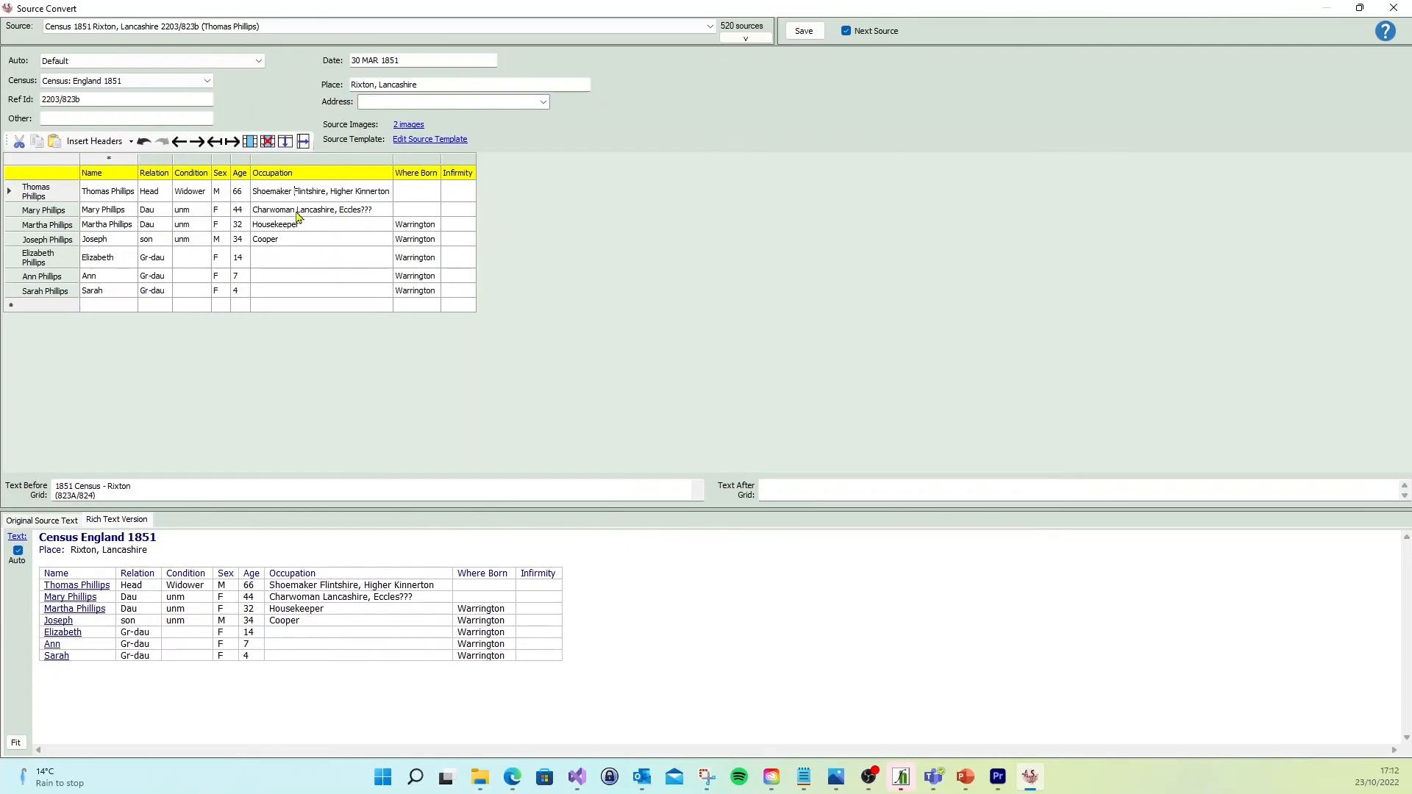
click(234, 145)
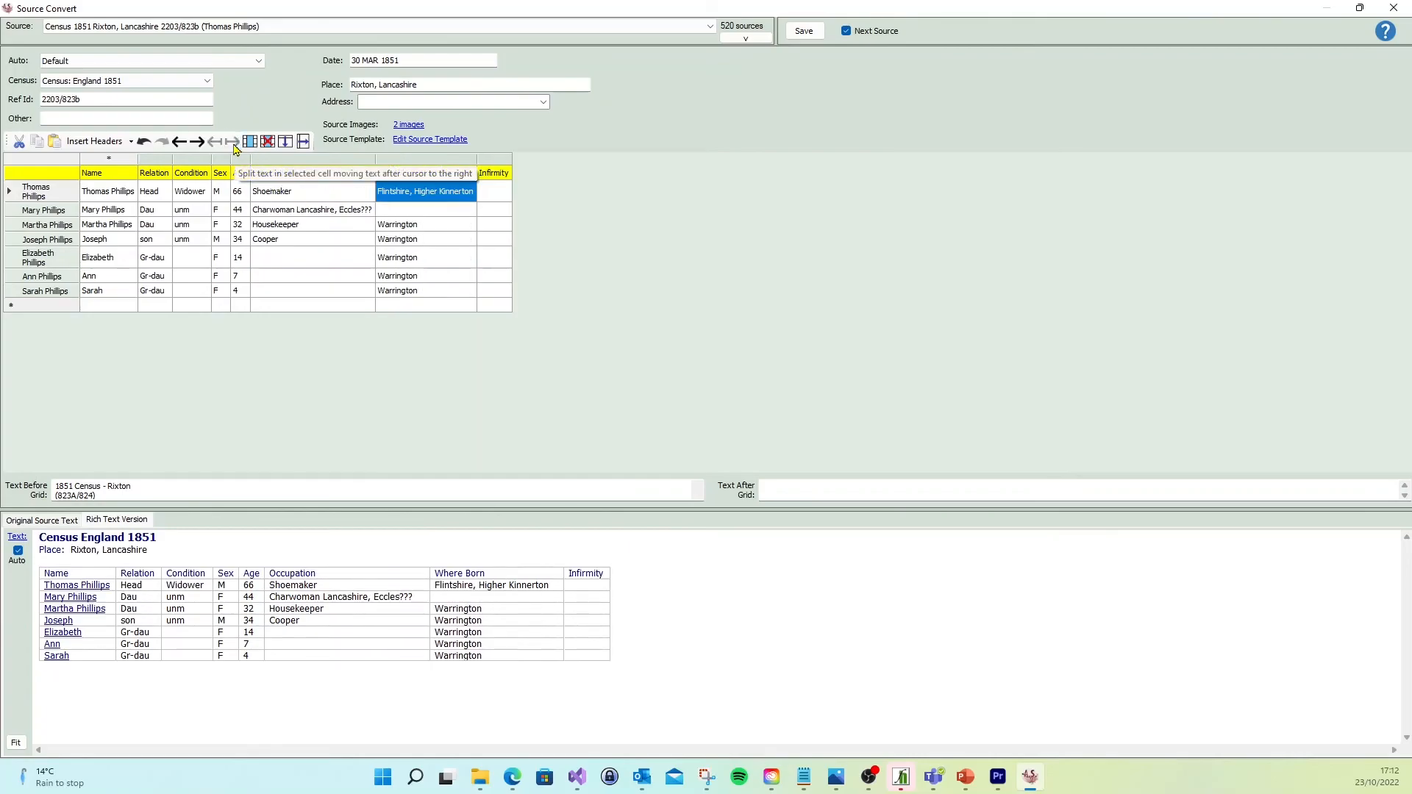
click(295, 209)
click(295, 210)
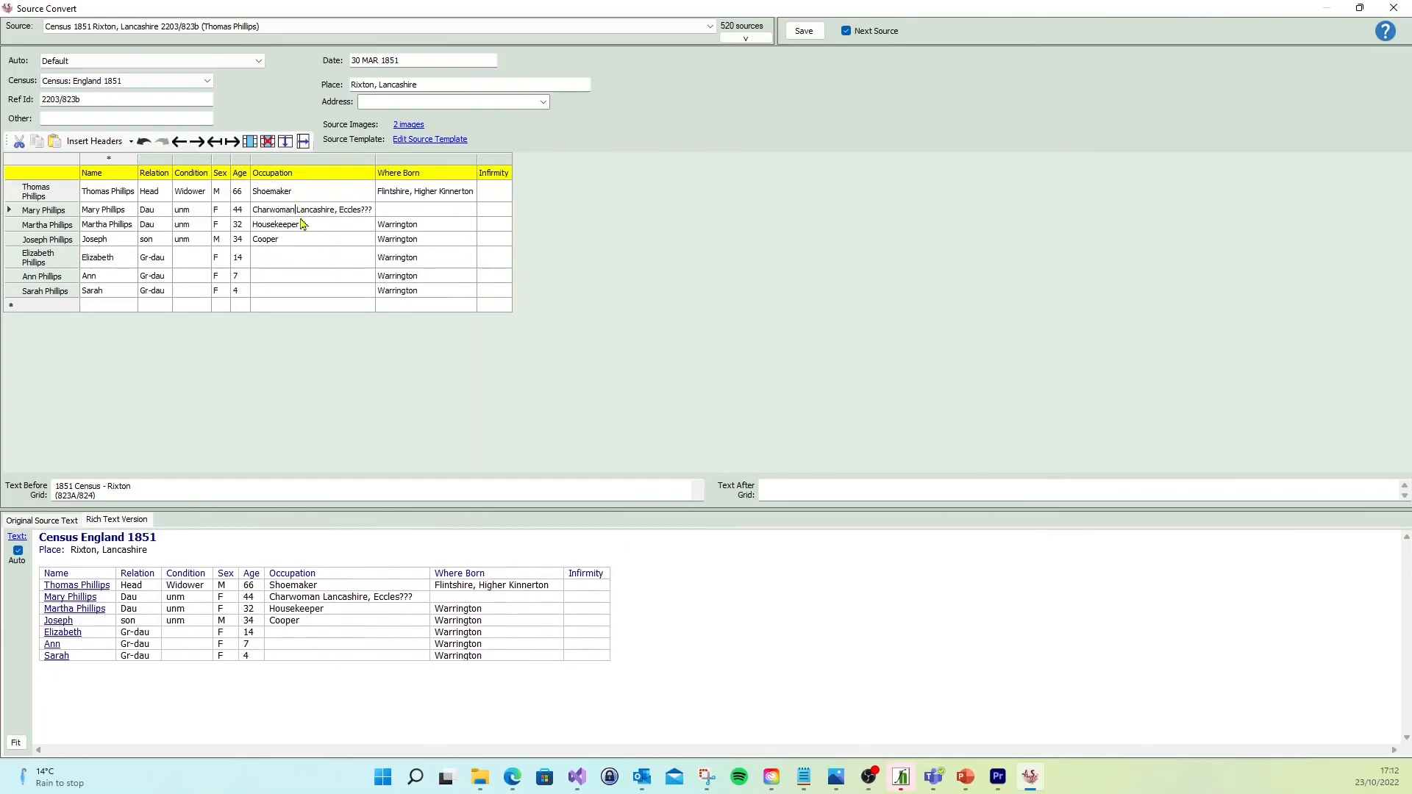
click(233, 145)
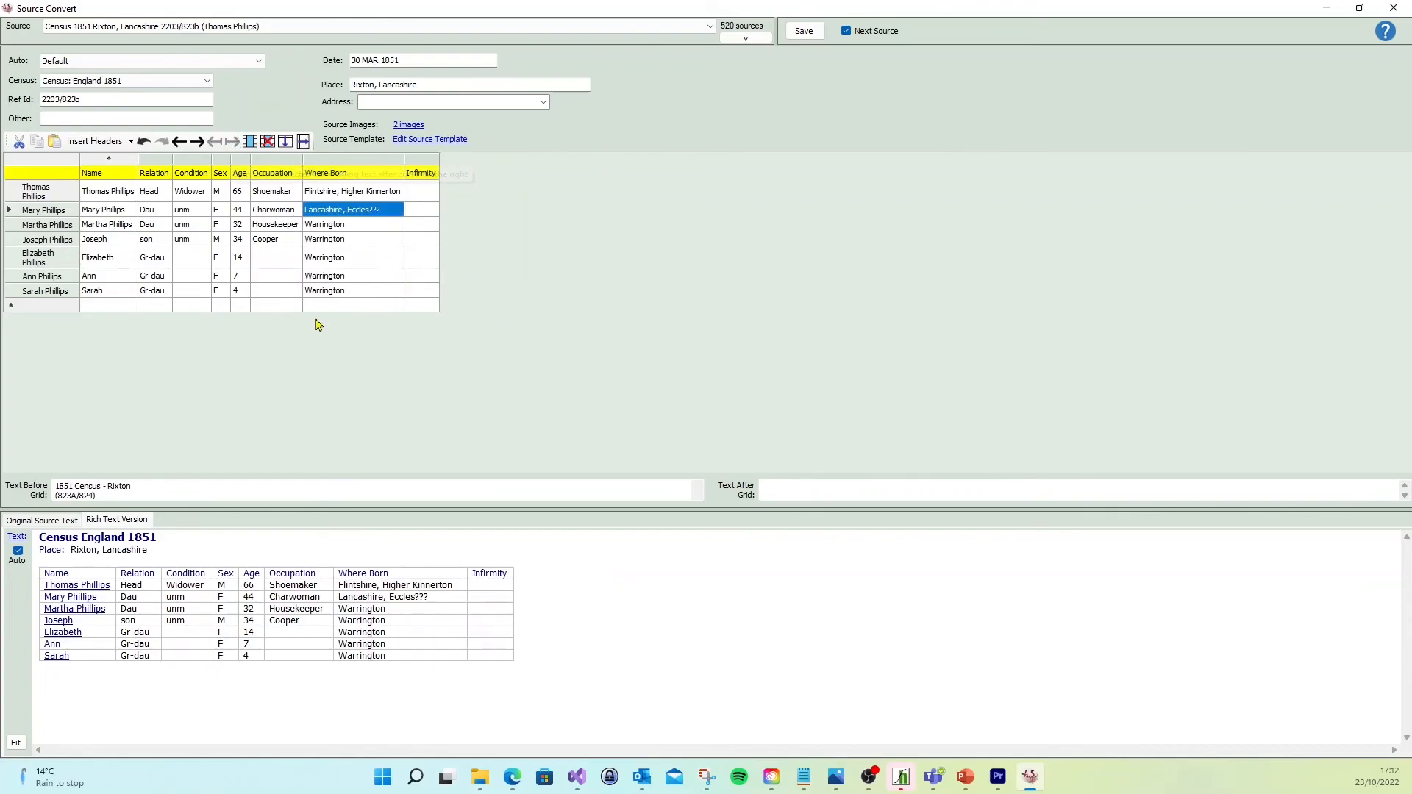